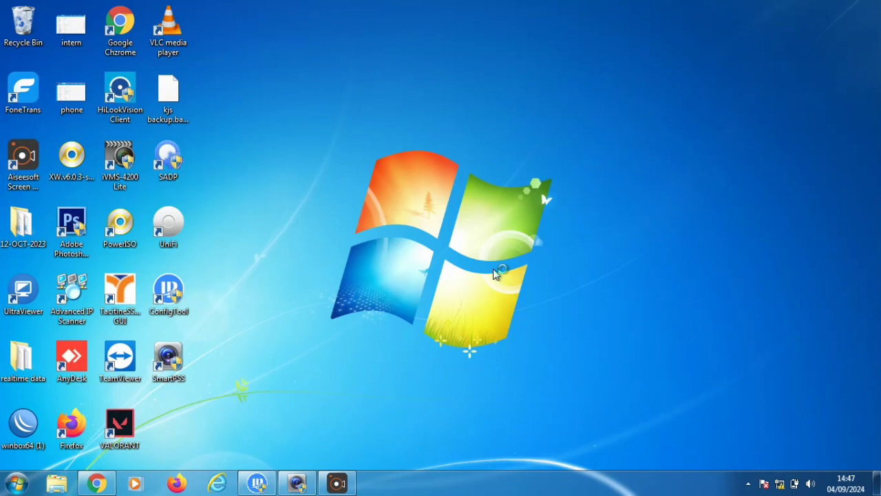
Dismiss the already-running notice, rescan twice until seven uninitialized cameras appear, and mark the first one
left_click(442, 307)
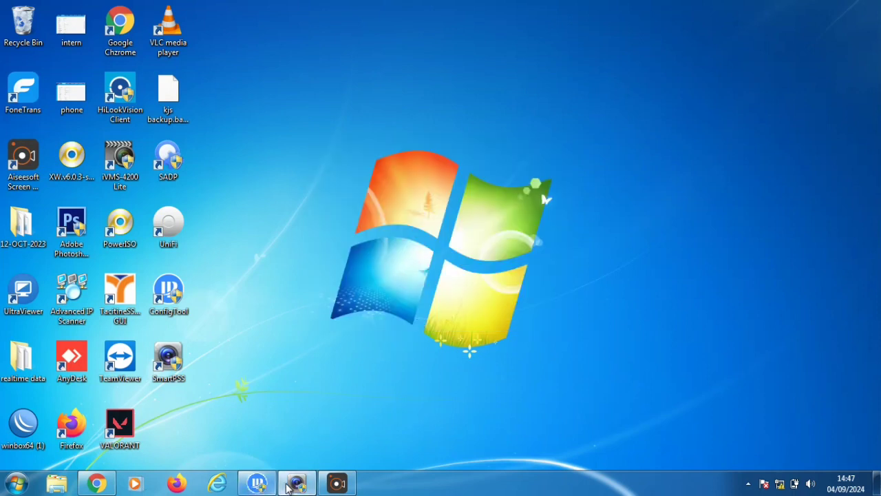
left_click(258, 484)
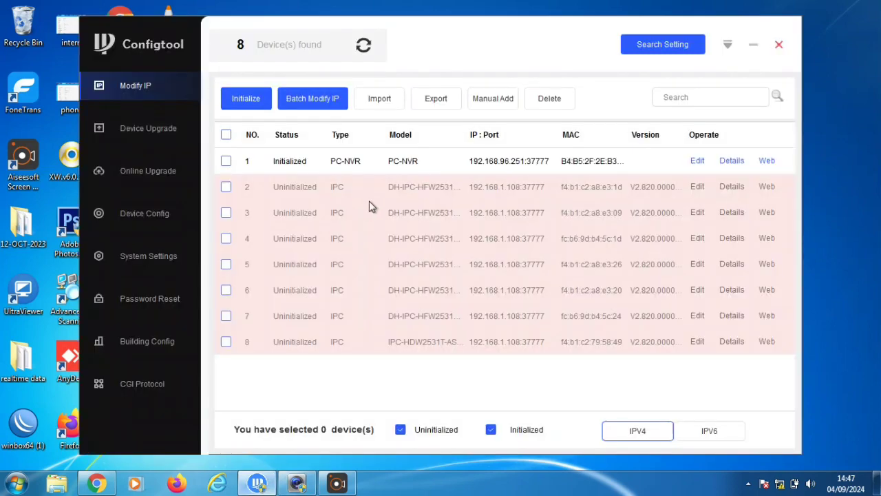
left_click(363, 46)
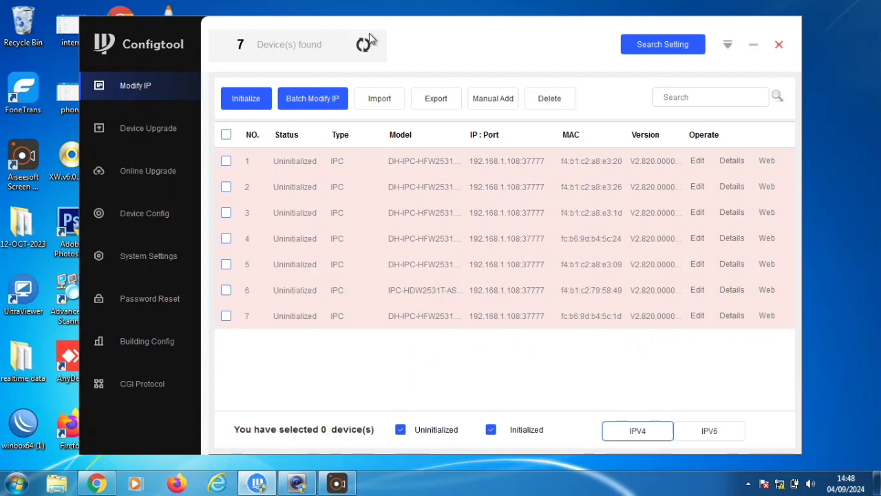
left_click(359, 48)
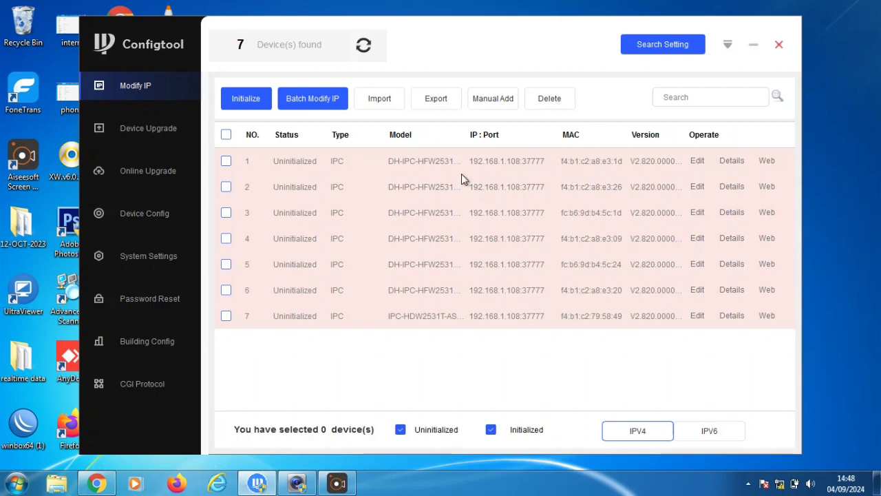
left_click(697, 162)
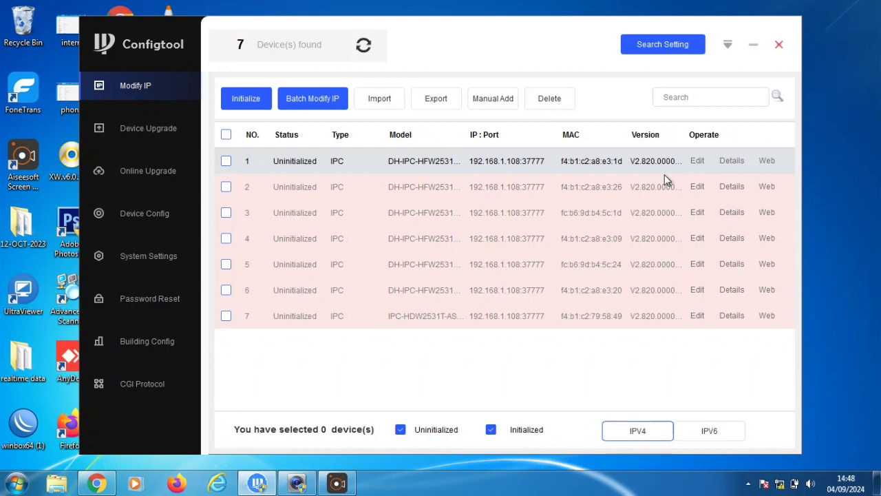
left_click(225, 161)
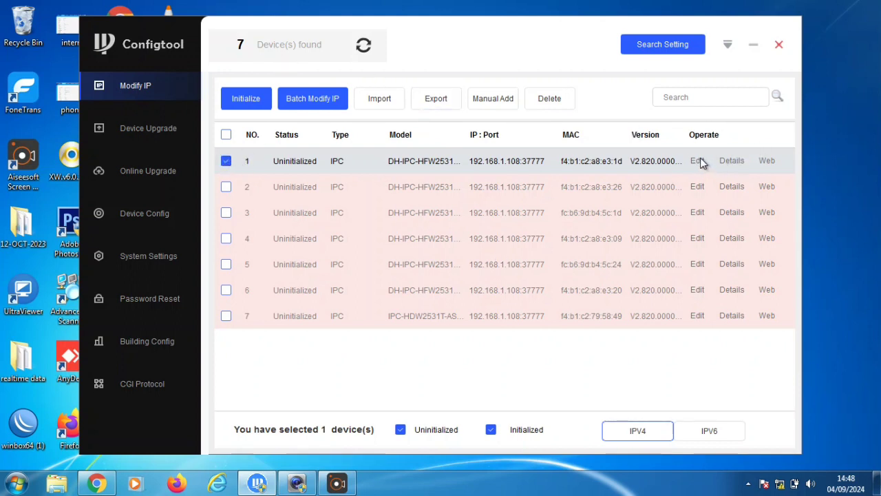
Select all seven cameras and start their initialization instead of the single camera's
left_click(239, 107)
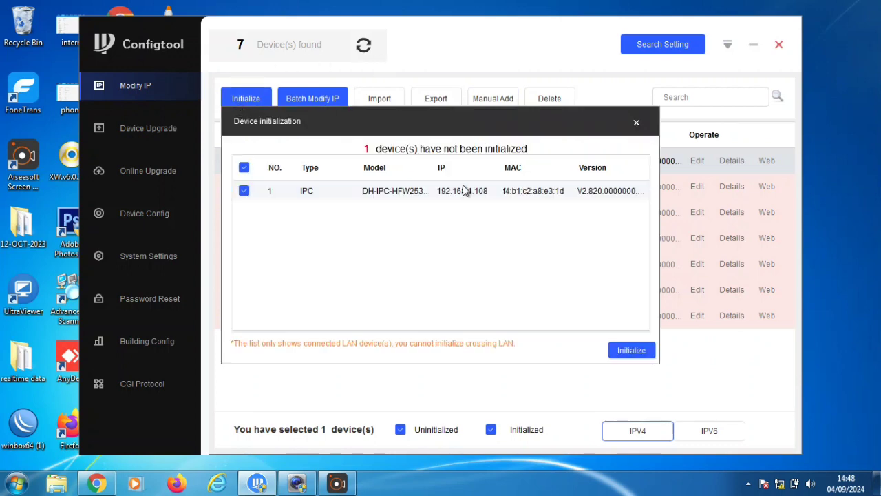
left_click(637, 123)
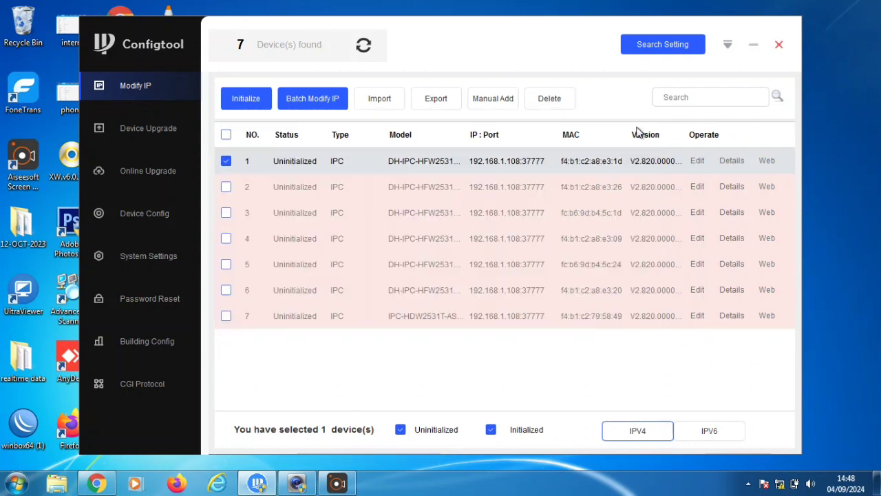
left_click(226, 135)
left_click(244, 103)
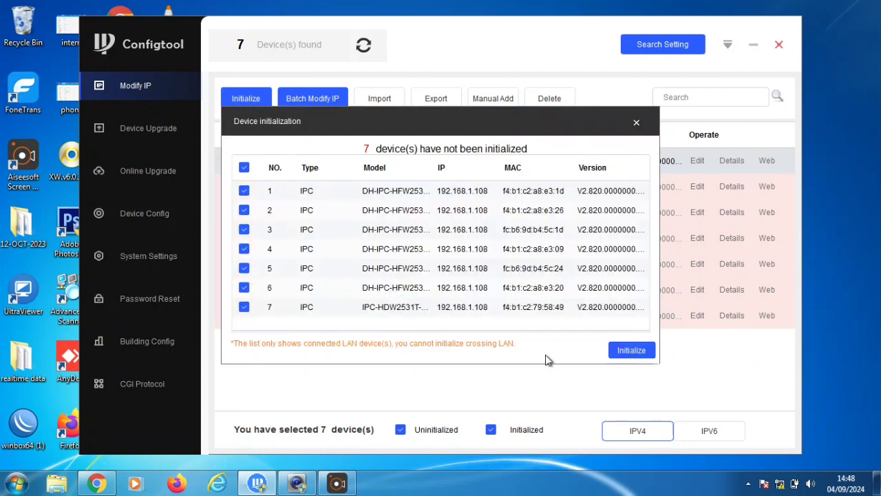
left_click(625, 355)
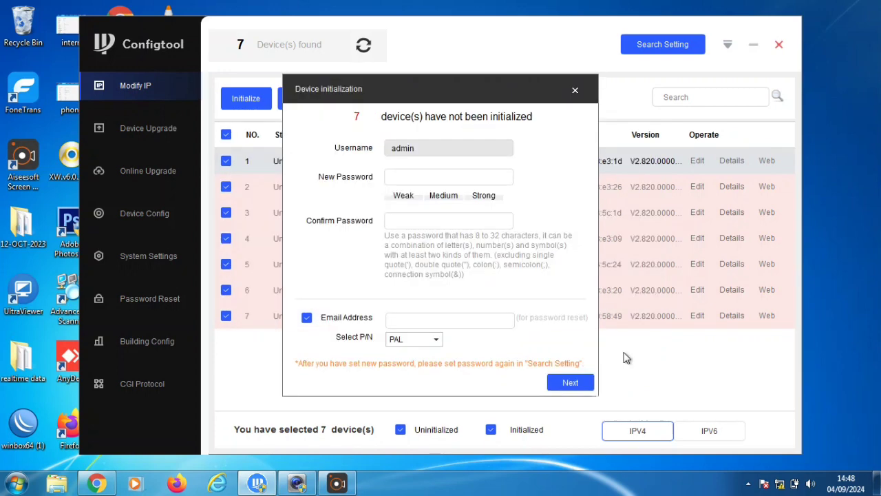
Enter the new admin password and type its confirmation
left_click(432, 177)
type("a")
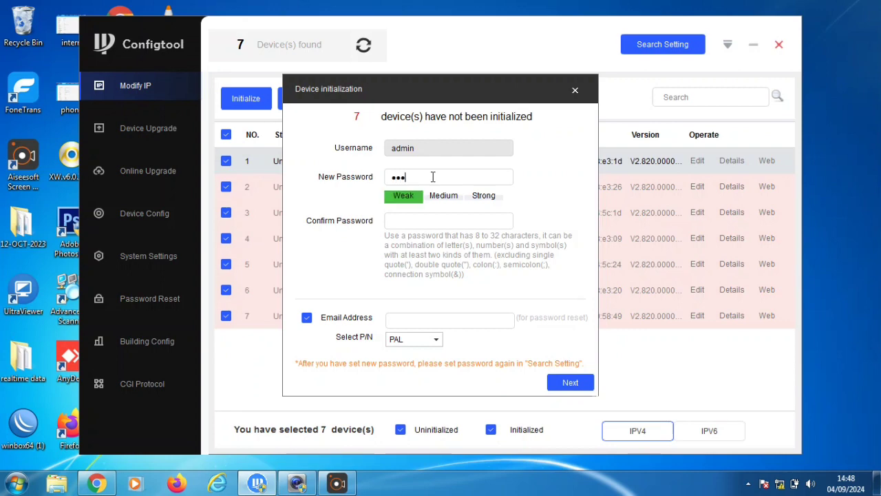
type("dmin123")
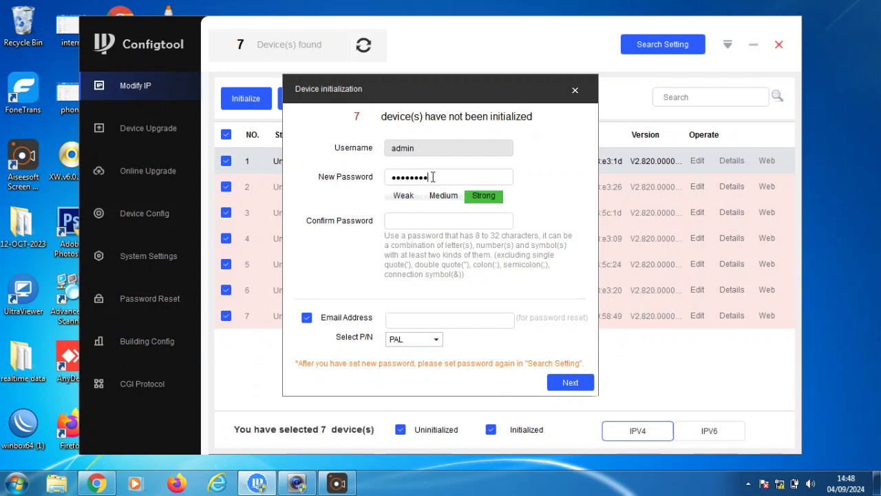
left_click(434, 220)
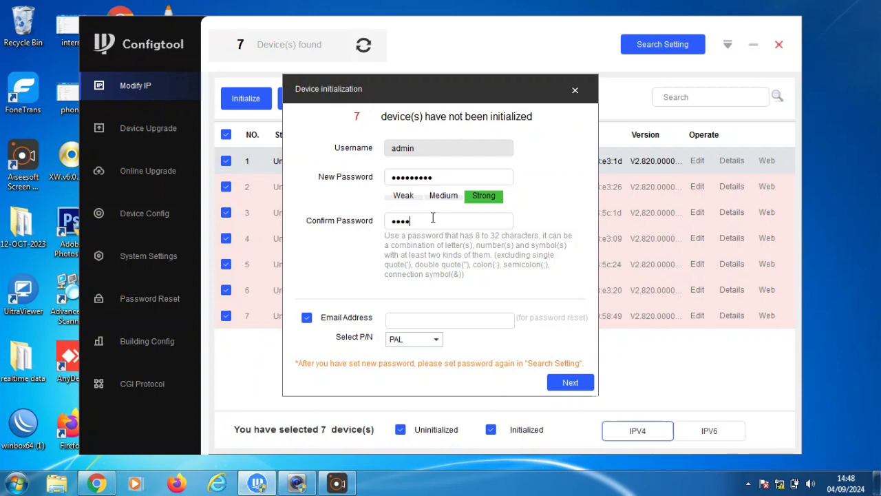
type("admin1234")
Keep the password-reset e-mail option enabled and begin typing the recovery e-mail address
left_click(425, 324)
left_click(307, 318)
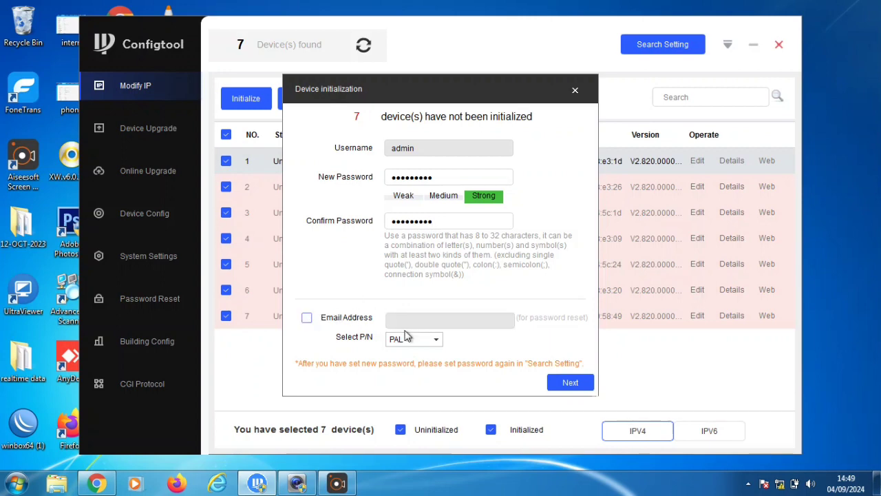
left_click(306, 317)
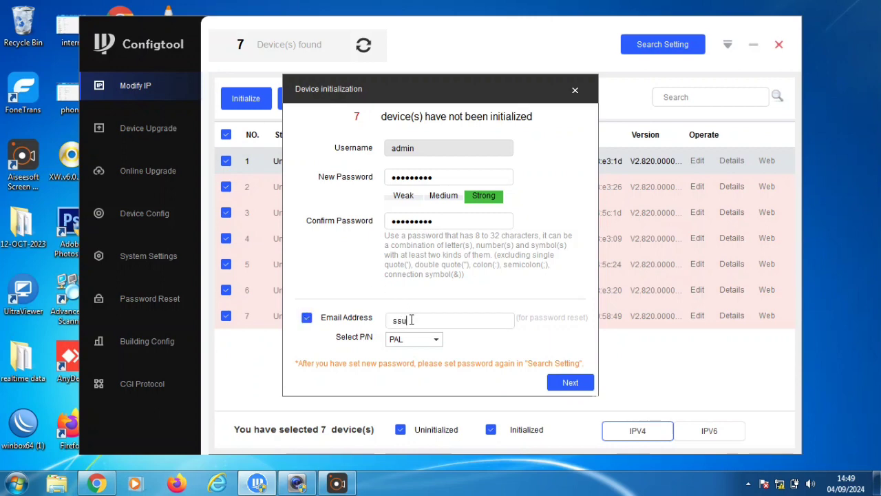
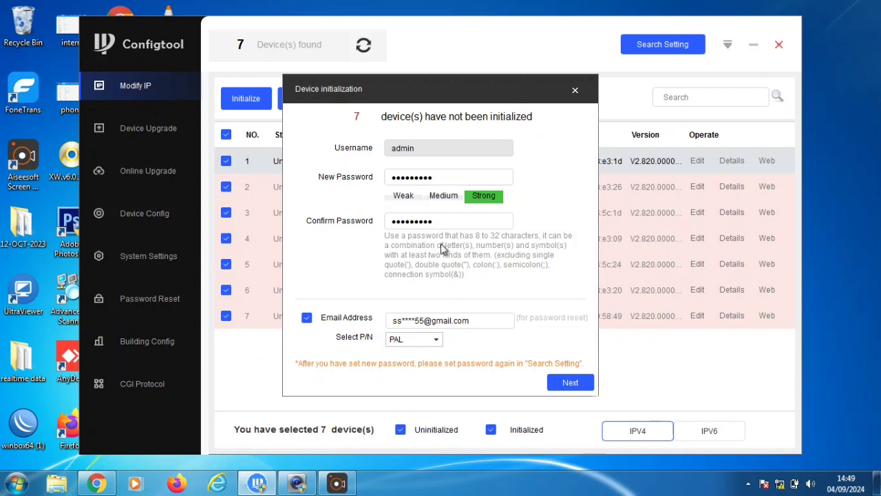
Submit the password settings, accept the Easy4ip/auto-update options, and finish the initialization
left_click(563, 384)
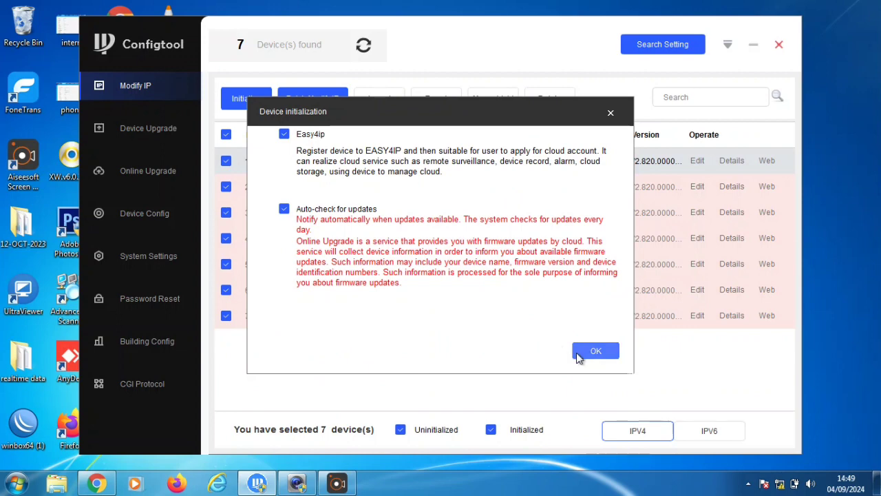
left_click(578, 355)
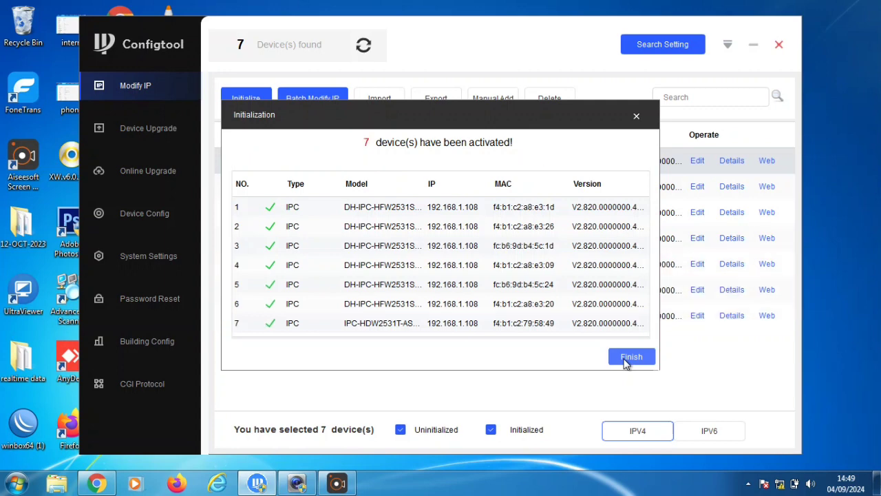
left_click(627, 361)
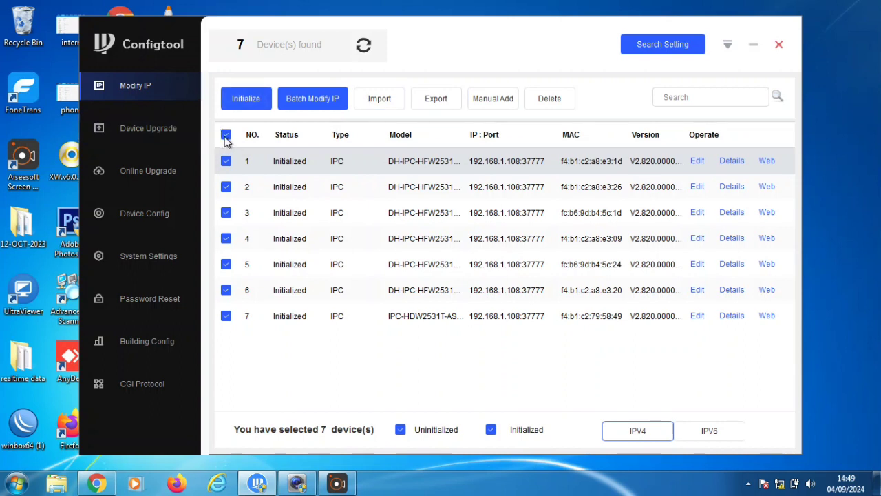
left_click(226, 136)
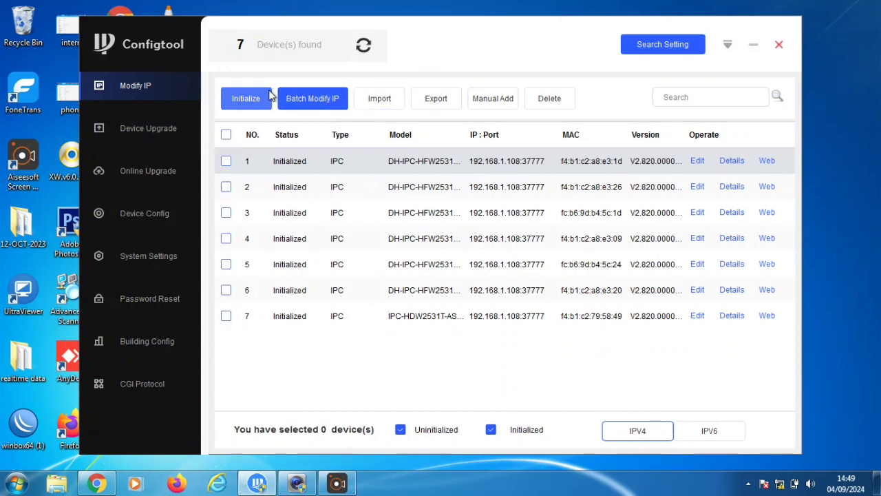
left_click(227, 162)
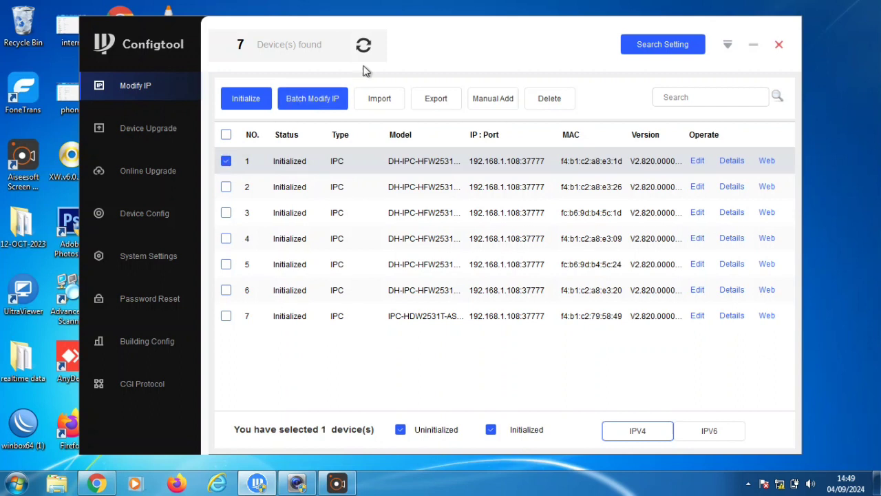
left_click(476, 103)
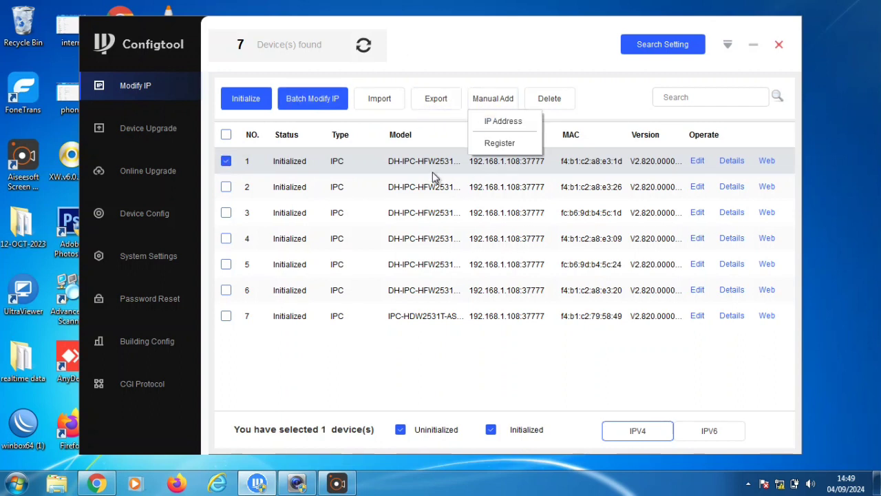
left_click(228, 134)
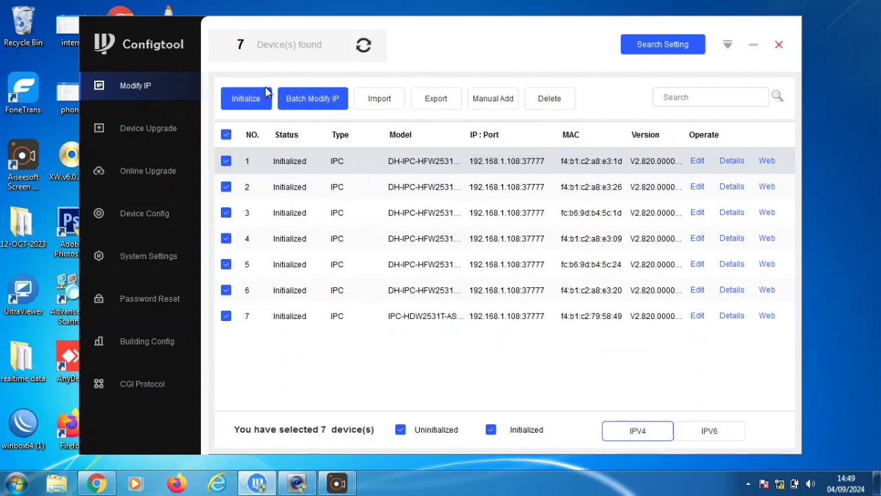
left_click(315, 101)
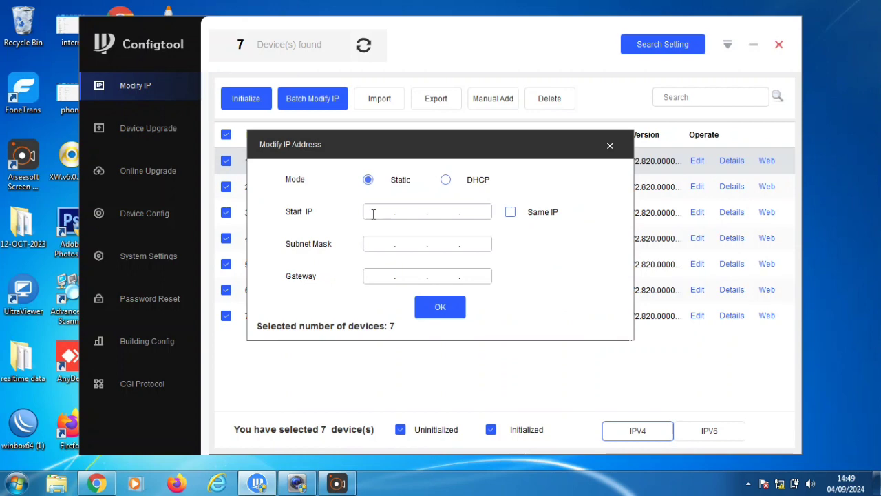
left_click(610, 147)
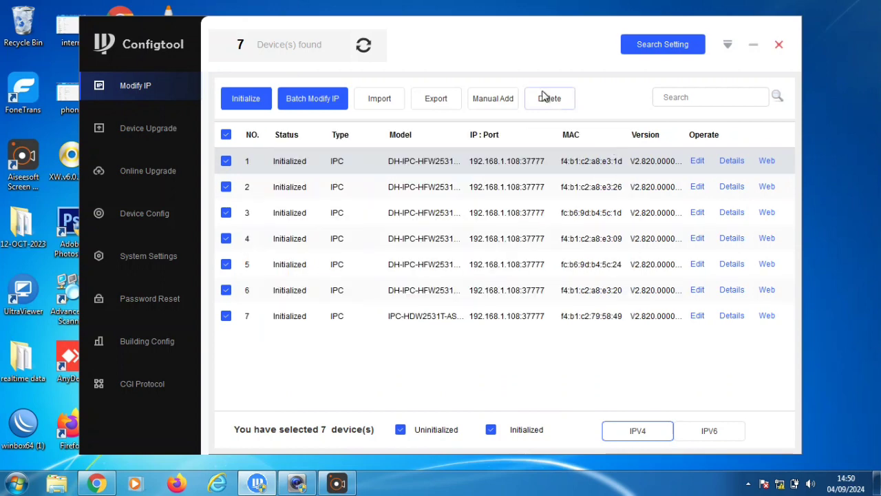
Search 192.168.97.45–192.168.97.51 using the admin login password and list the found cameras
left_click(680, 43)
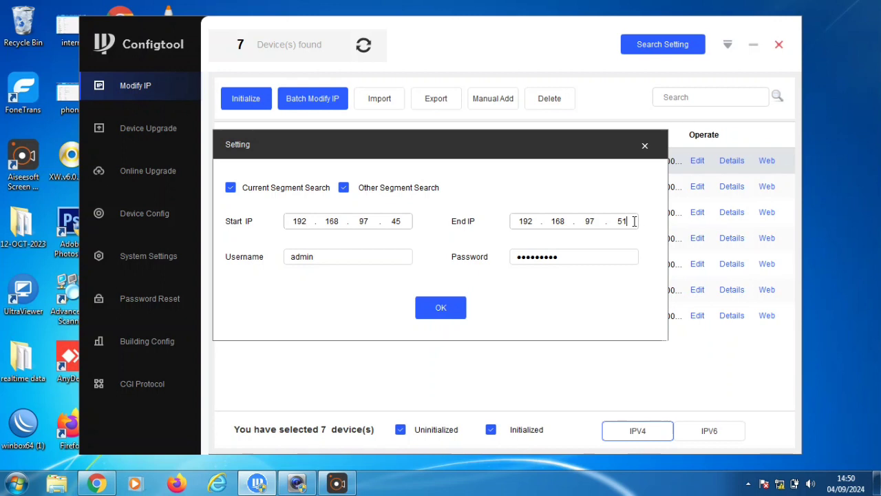
left_click(587, 256)
type("****")
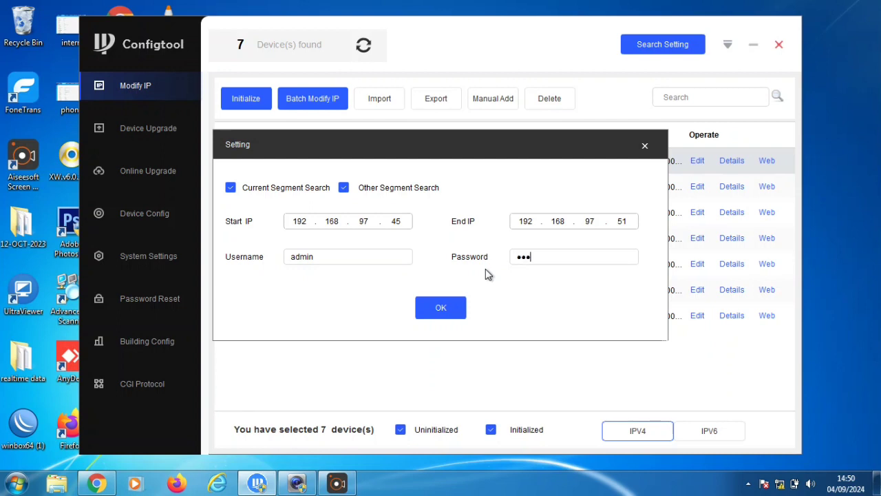
type("*****")
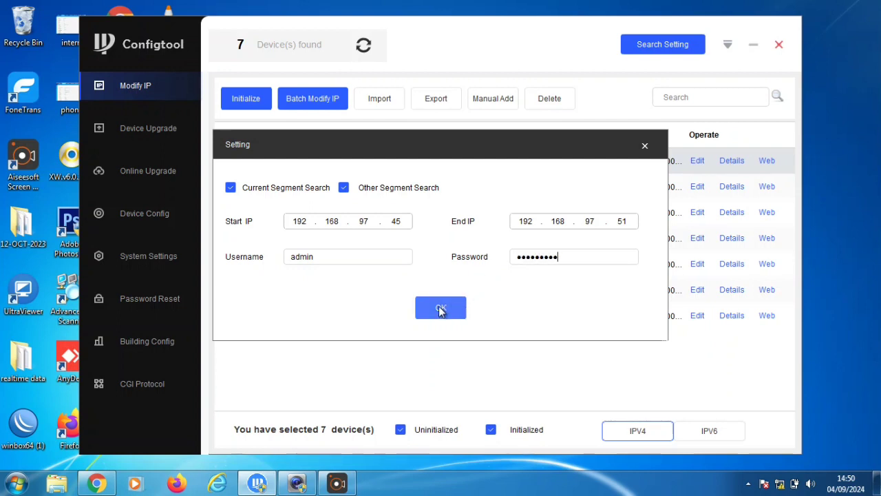
left_click(440, 309)
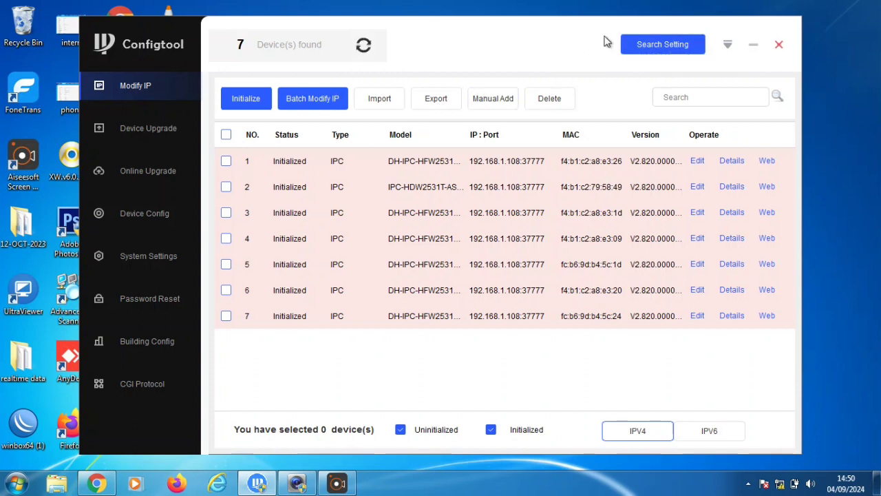
Rescan the network, dismiss the no-device-selected notice, and select all seven cameras
left_click(651, 46)
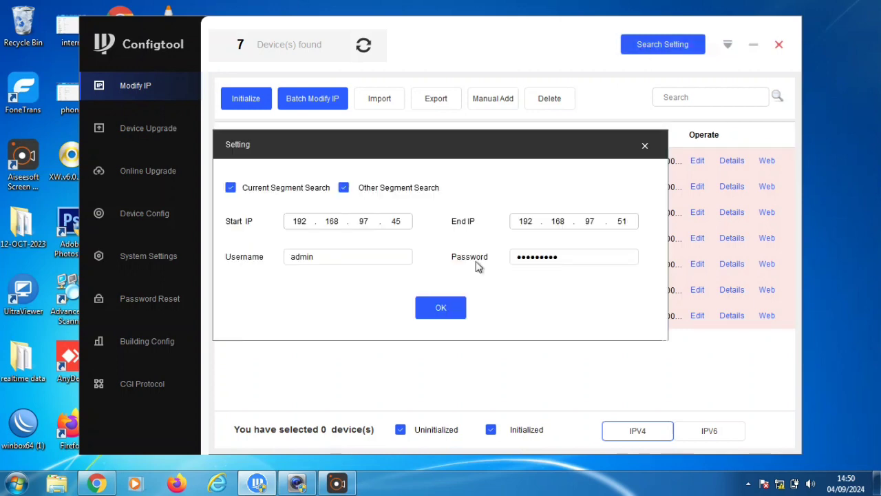
left_click(433, 312)
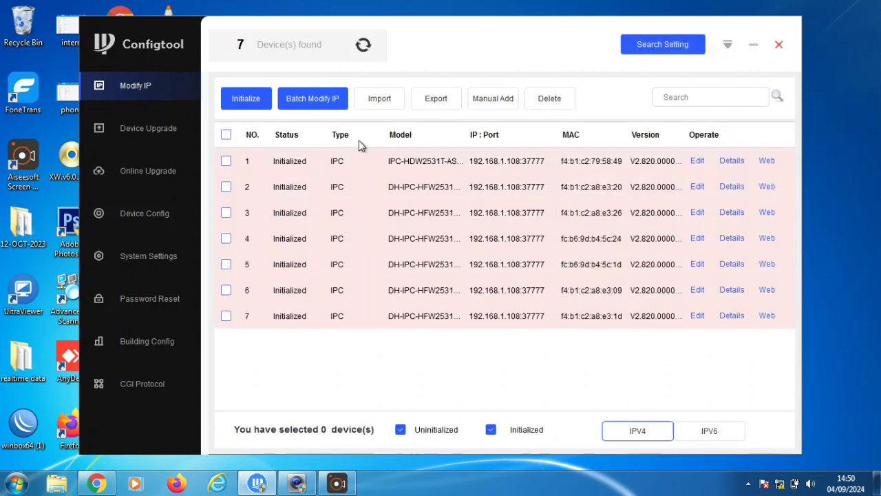
left_click(343, 98)
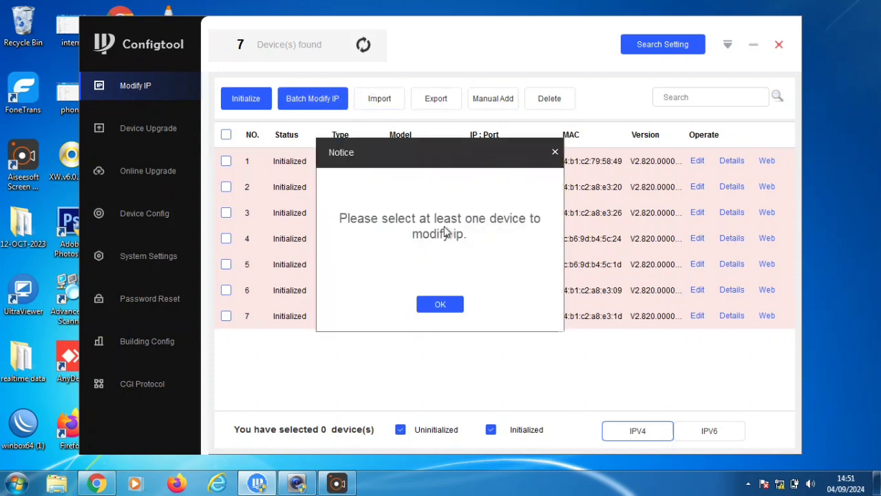
left_click(440, 307)
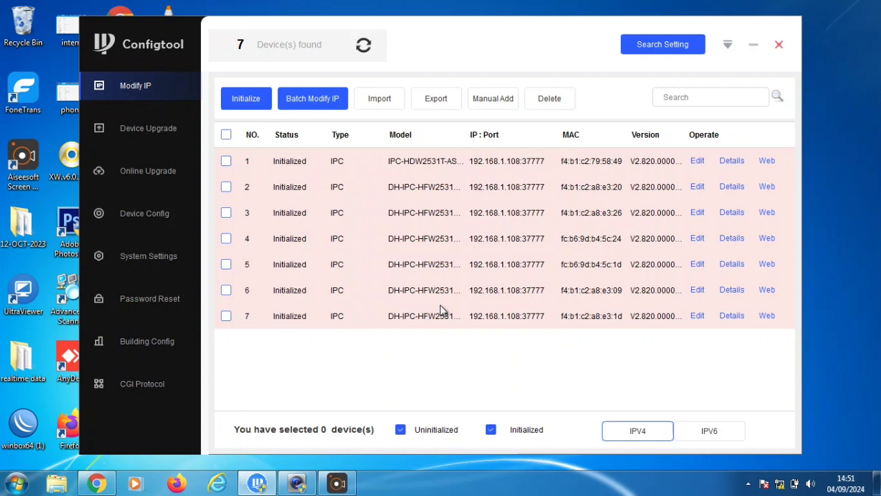
left_click(226, 160)
left_click(225, 135)
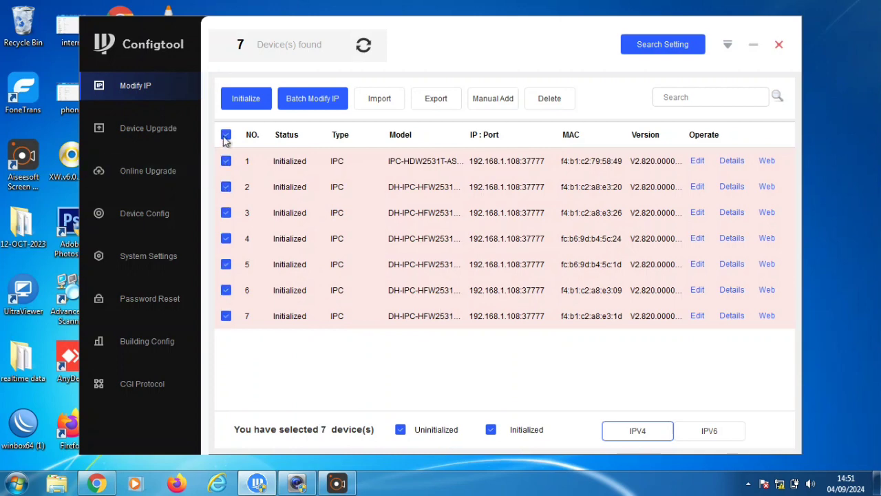
Rescan once more and reselect all seven cameras for batch IP modification
left_click(684, 45)
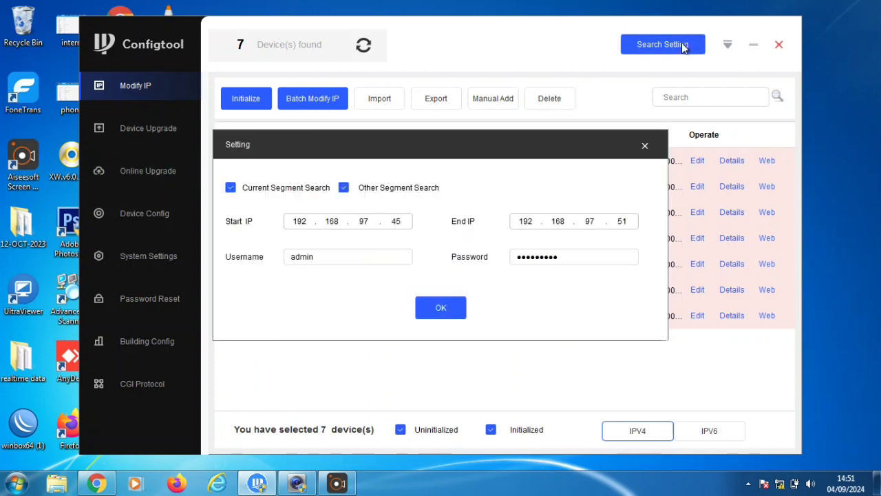
left_click(441, 316)
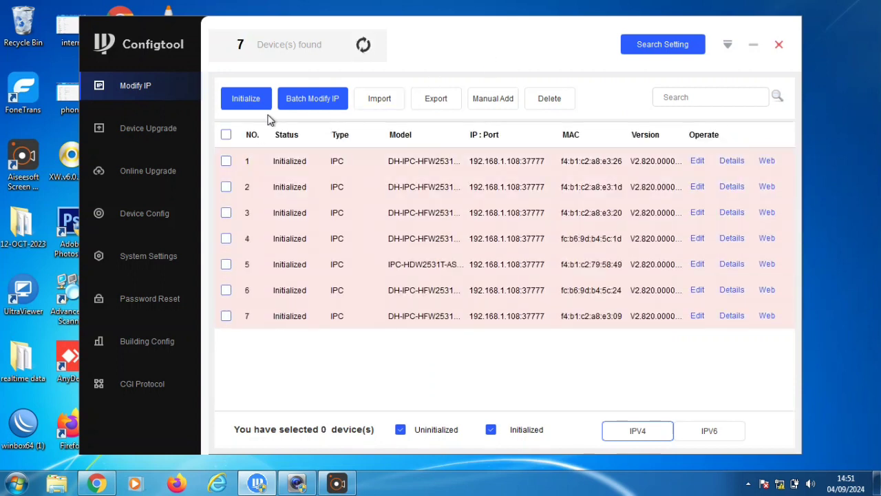
left_click(226, 134)
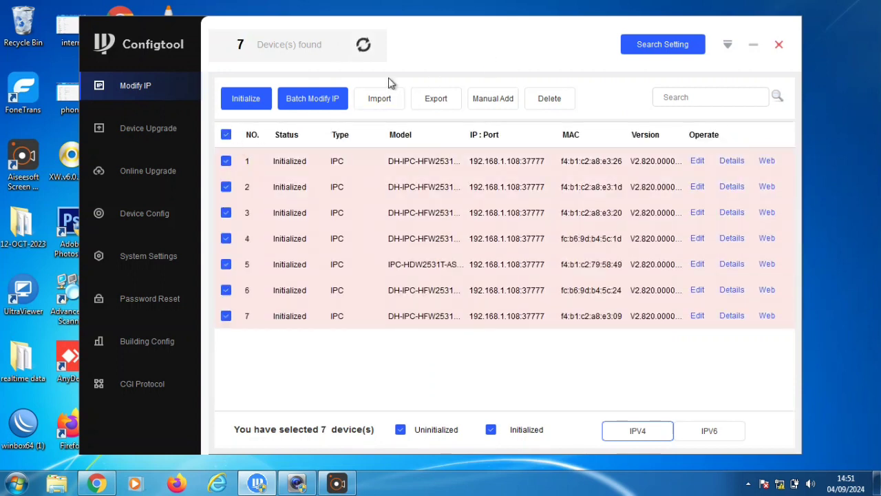
left_click(315, 98)
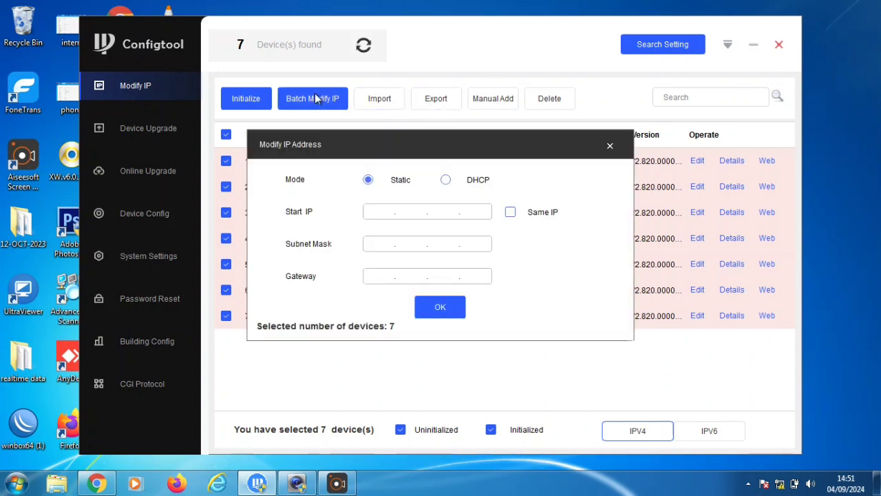
Batch-assign static IP 192.168.97.45, mask 255.255.255.0, with Same IP ticked to all seven cameras
left_click(388, 211)
type("19")
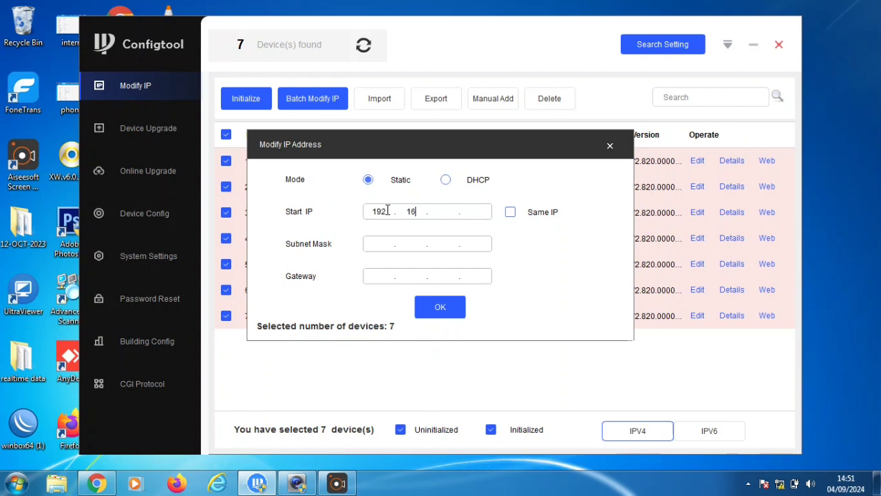
type("2.168.97.45")
left_click(390, 243)
type("255.2")
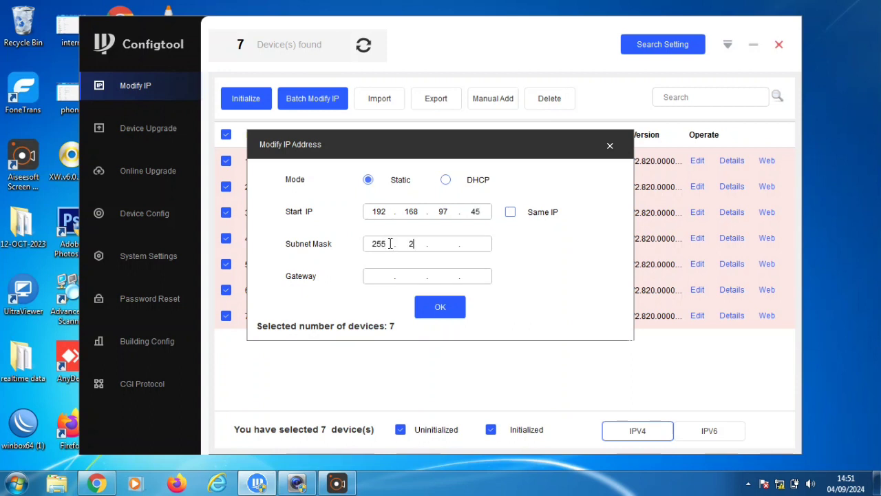
type("55.0")
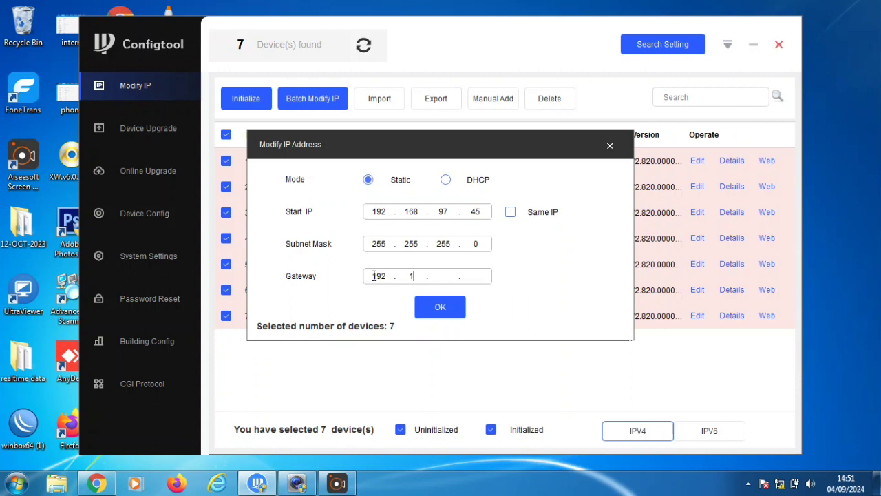
type("68.97.1")
left_click(510, 212)
left_click(440, 307)
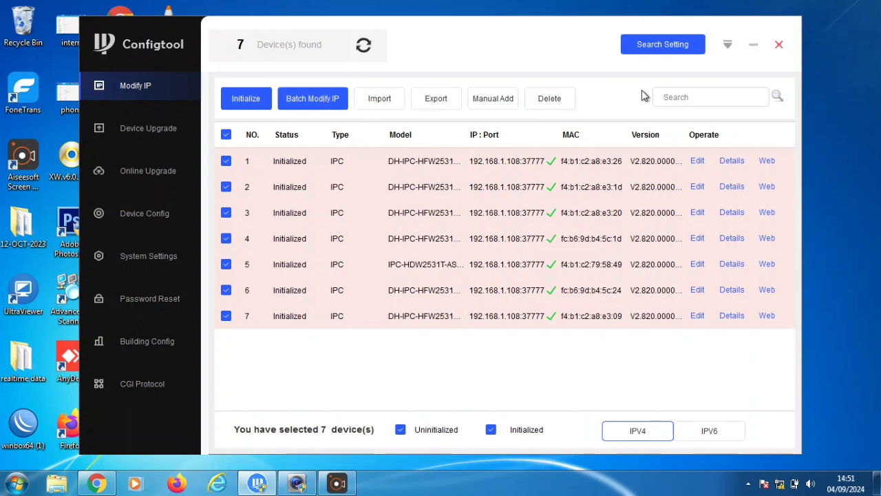
Rescan the 192.168.97.45–51 range twice so all seven cameras show at 192.168.97.45
left_click(632, 44)
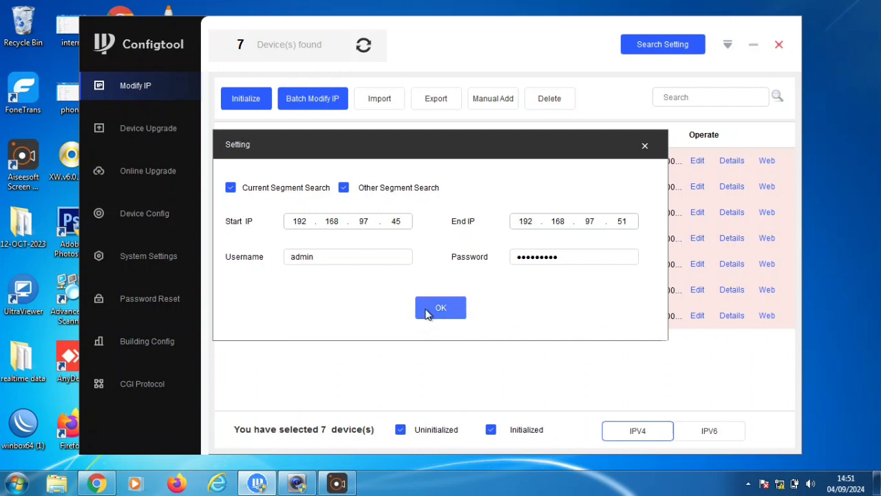
left_click(427, 314)
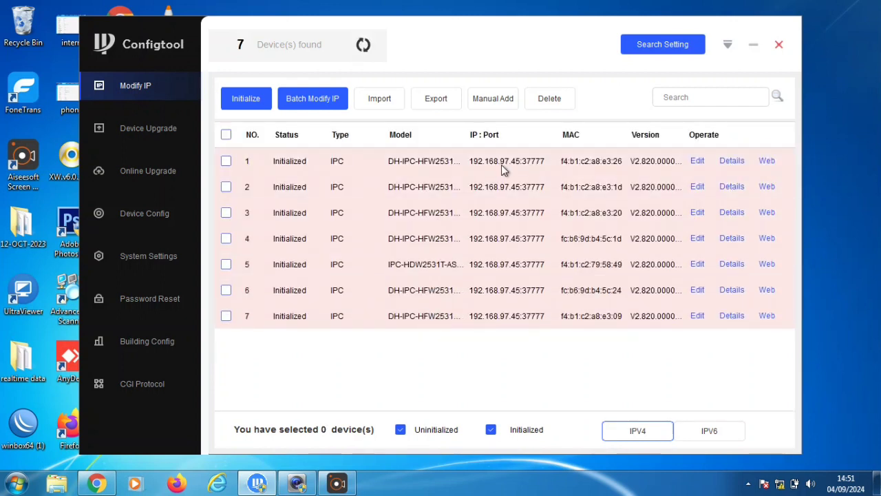
left_click(685, 43)
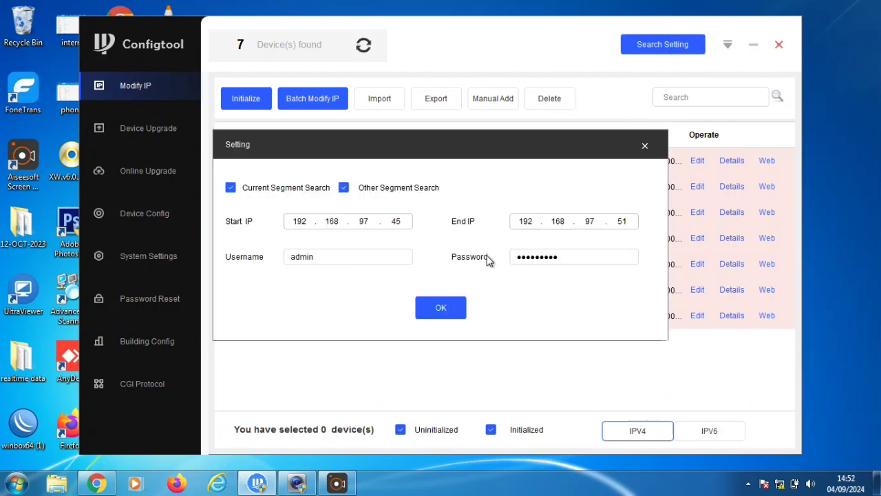
left_click(440, 308)
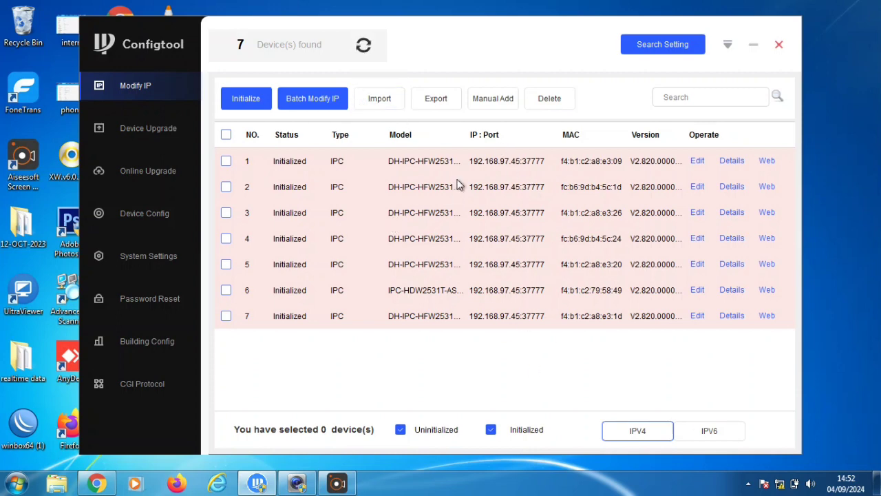
Select all seven cameras and reapply batch IP from 192.168.97.45 with Same IP unticked
left_click(323, 98)
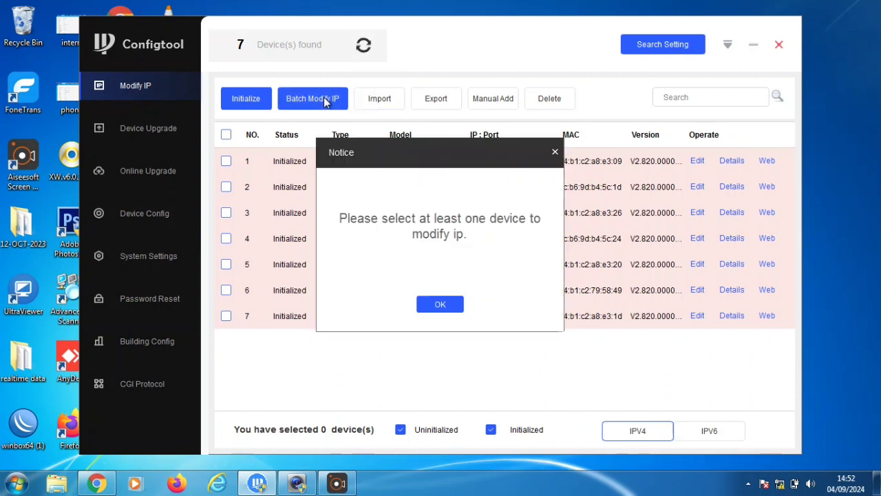
left_click(444, 305)
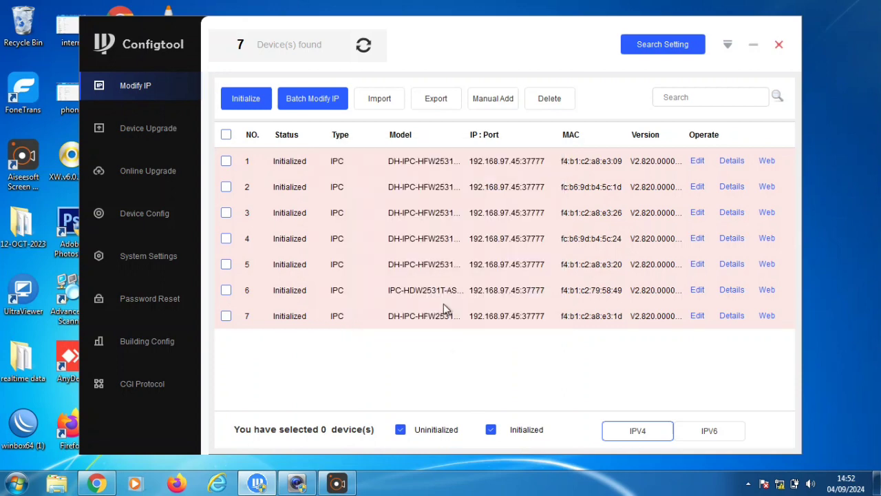
left_click(226, 134)
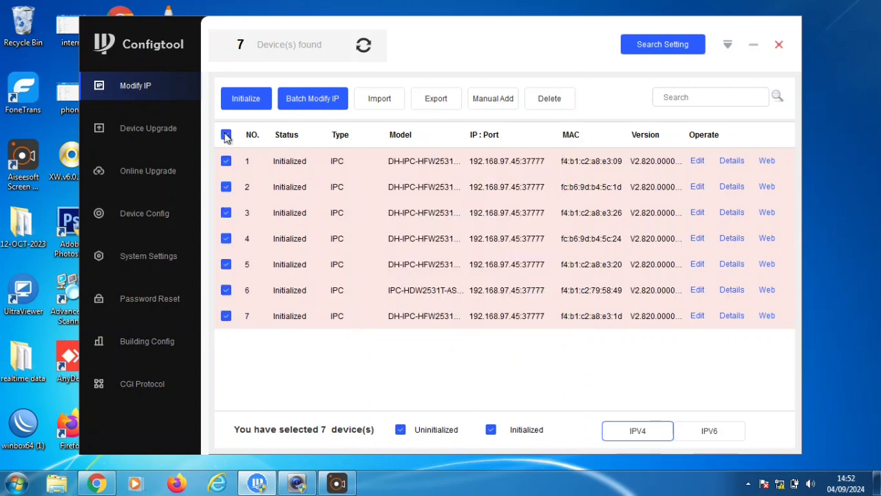
left_click(318, 100)
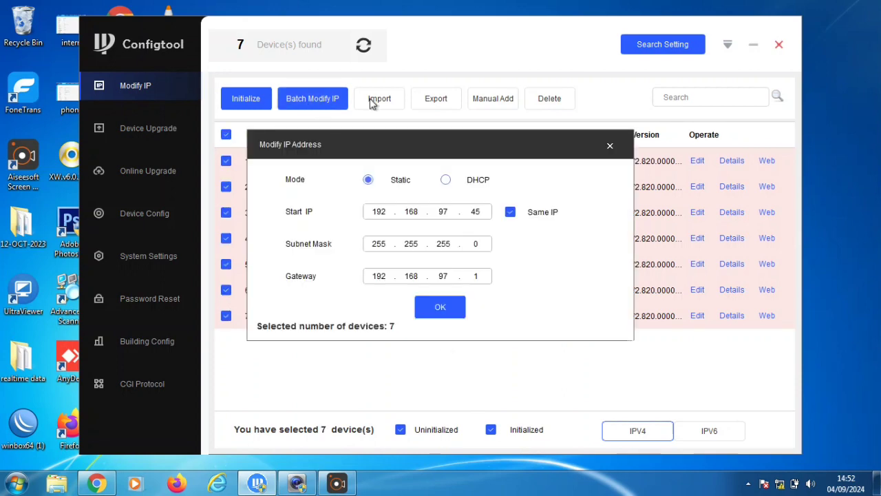
left_click(510, 214)
left_click(439, 307)
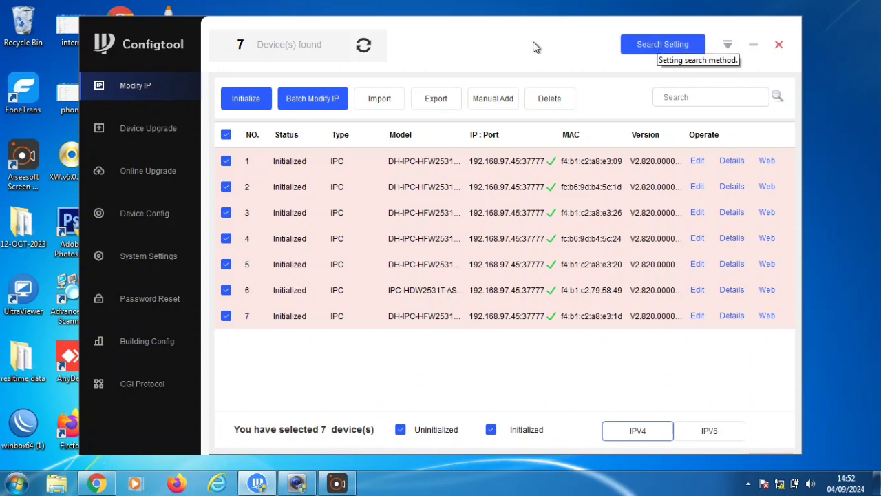
Rescan to list the cameras at 192.168.97.45–51, then switch to Chrome's Downloads page
left_click(363, 45)
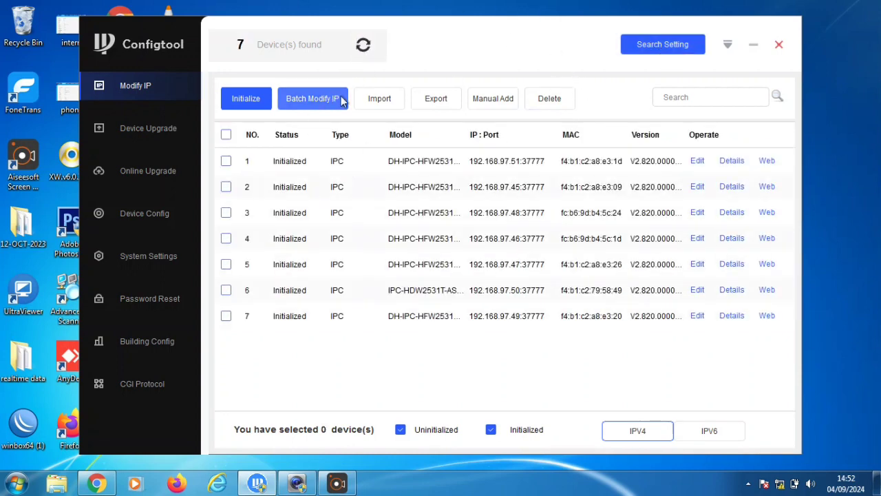
left_click(363, 50)
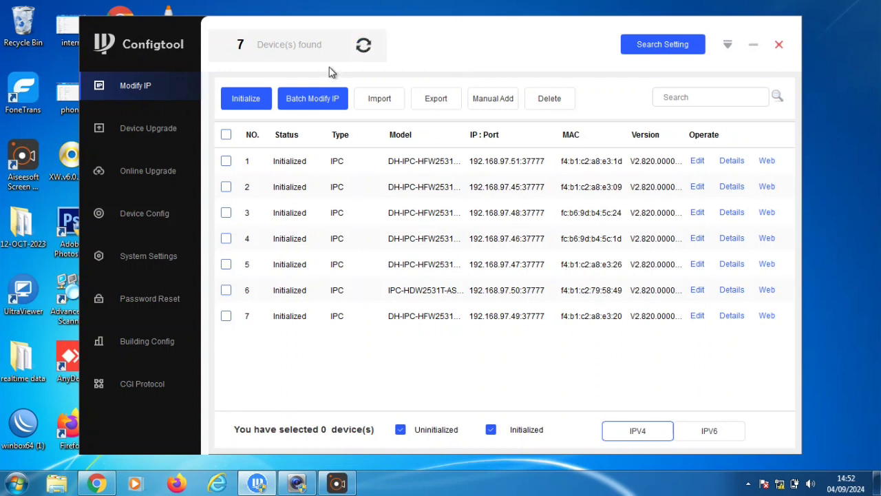
left_click(363, 45)
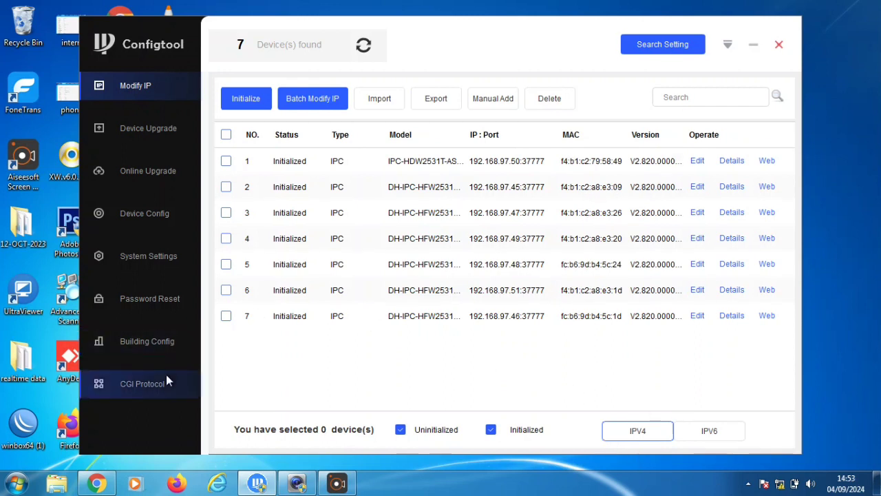
mouse_move(97, 483)
left_click(120, 364)
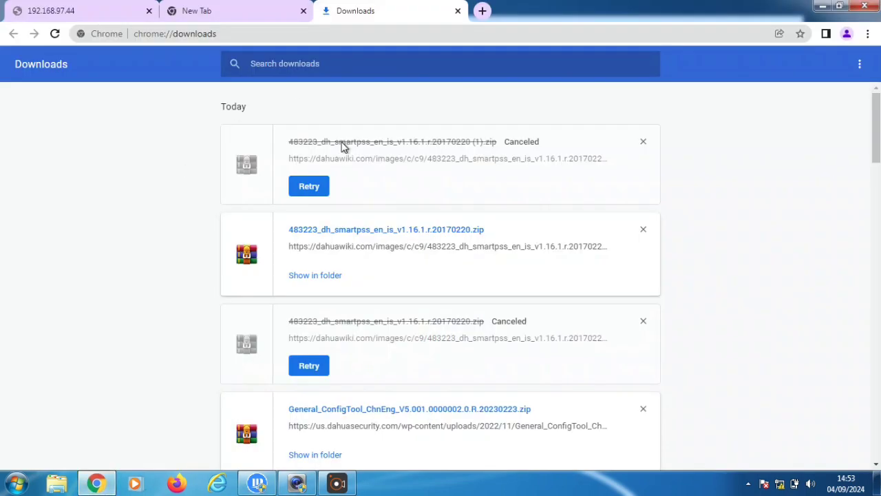
Replace the Downloads tab with a new tab and browse to 192.168.97.45
left_click(482, 11)
left_click(458, 11)
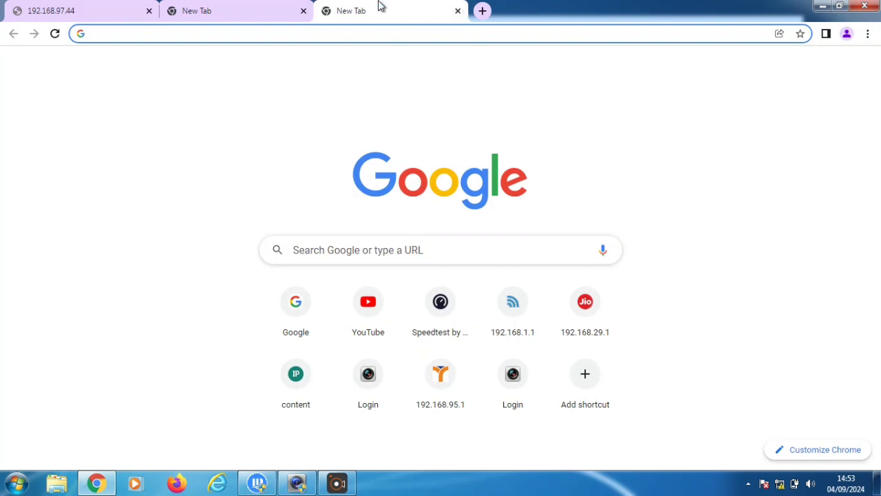
left_click(362, 32)
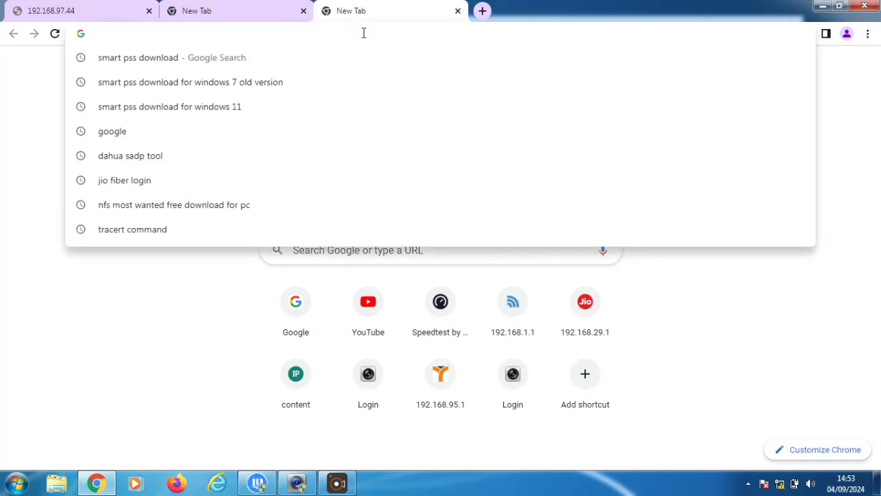
type("192")
key("BackSpace")
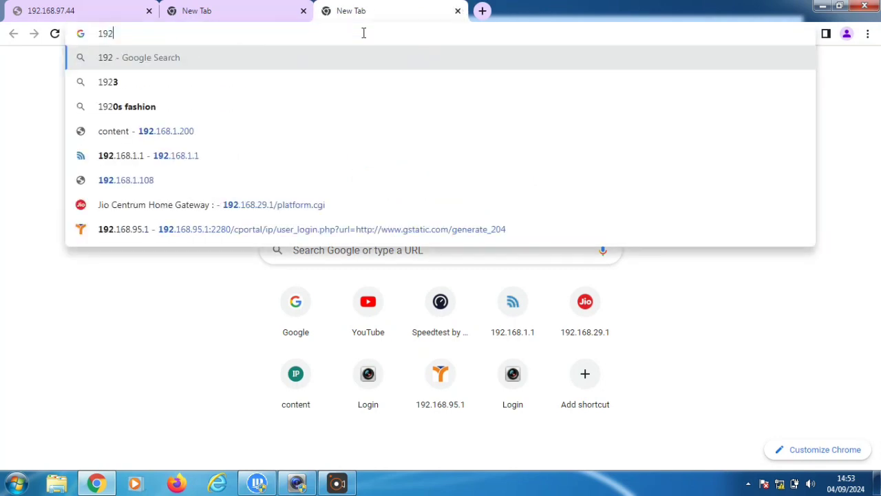
type(".168.")
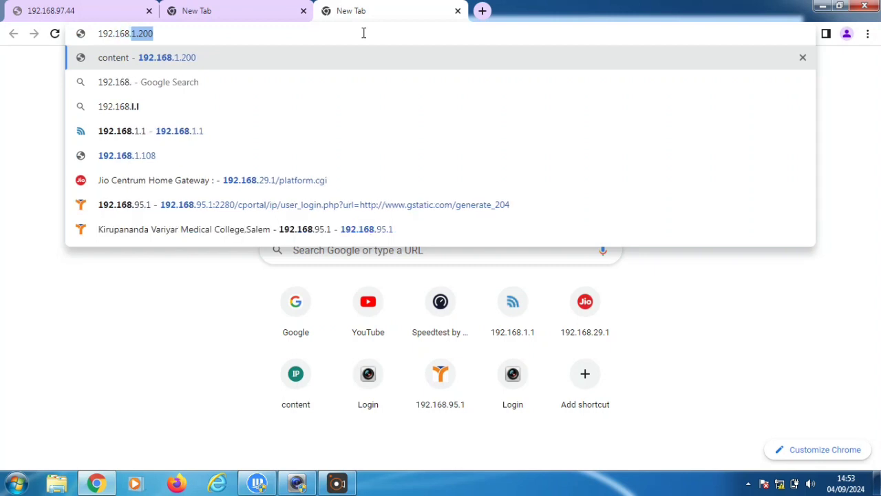
type("9")
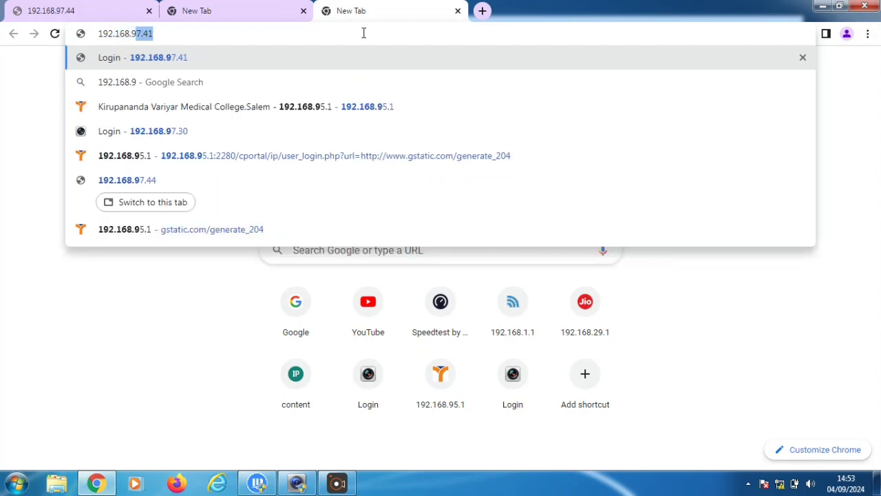
type("7.45")
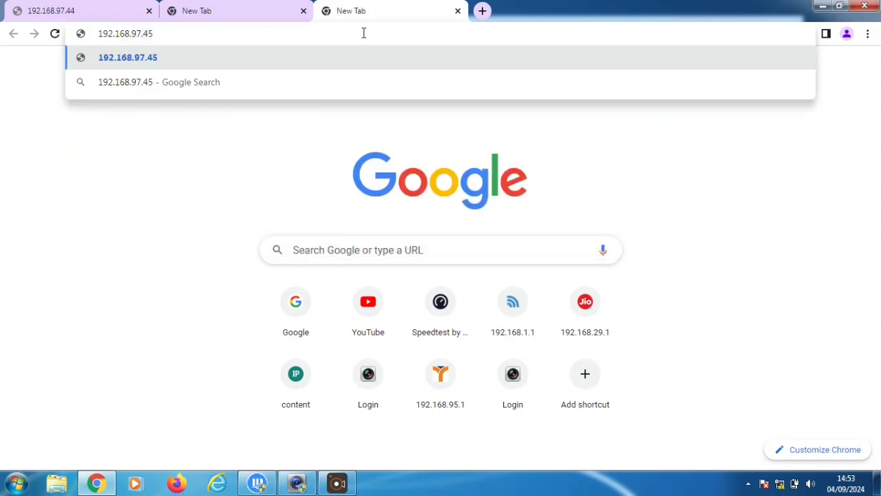
key("Return")
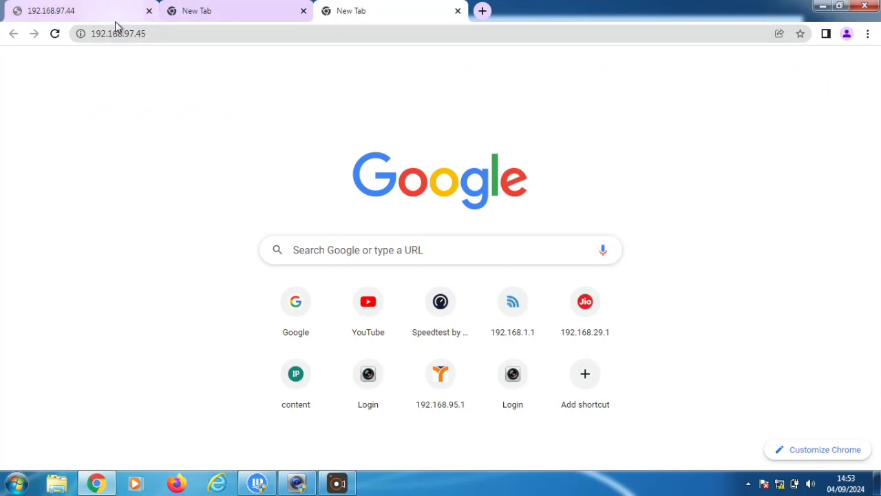
Reload and re-enter 192.168.97.45, retrying until the page times out as unreachable
left_click(160, 38)
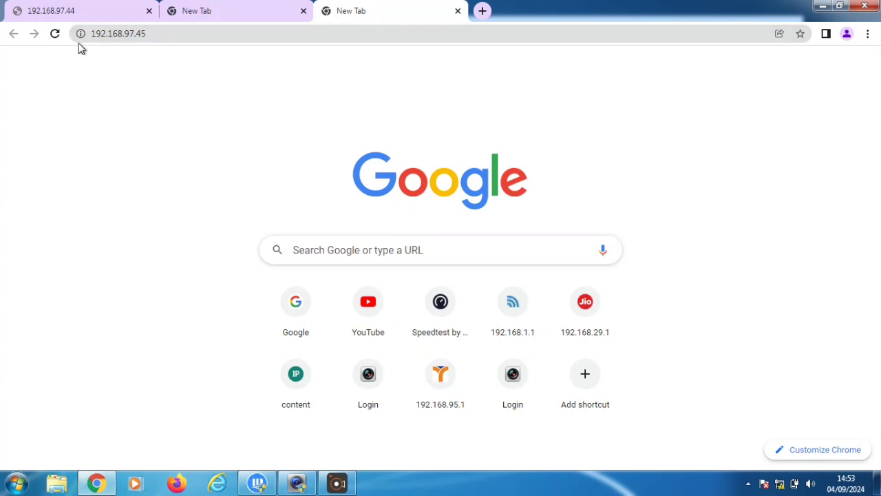
left_click(55, 33)
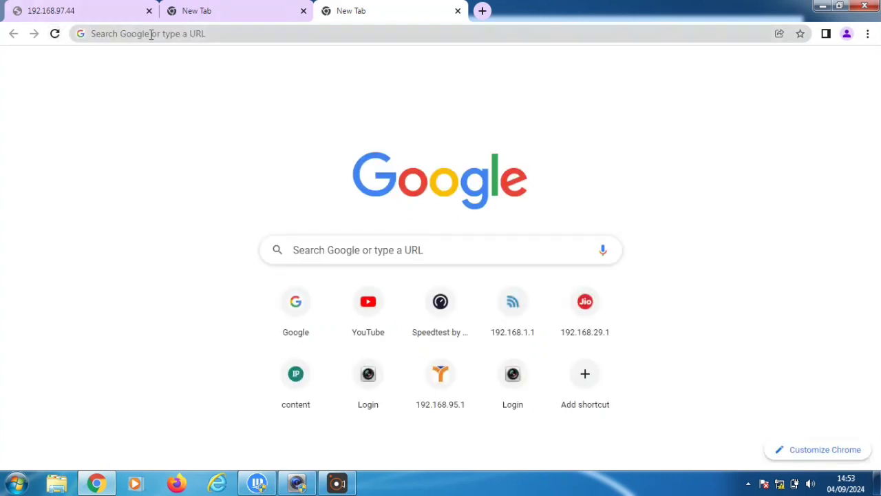
left_click(151, 34)
type("192.")
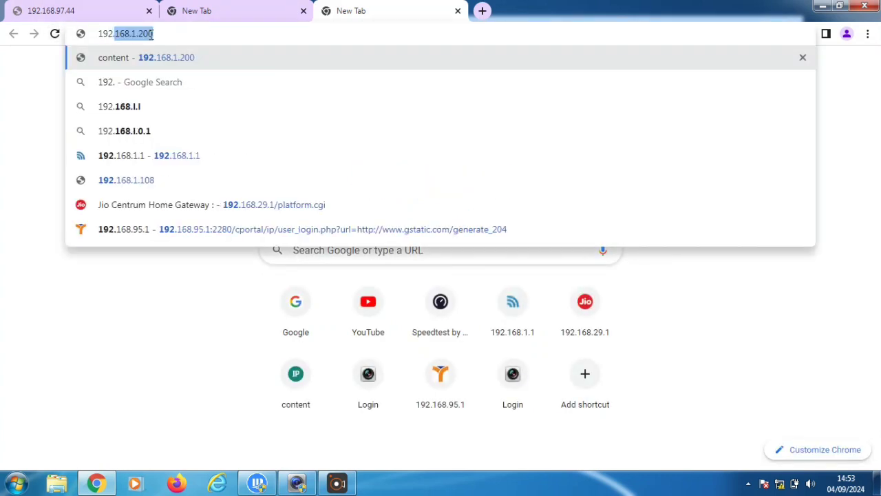
type("168.97.")
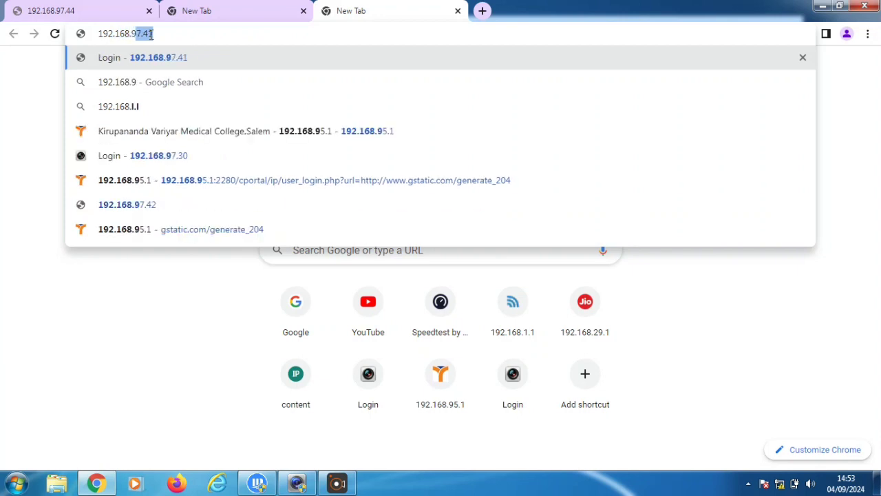
type("45")
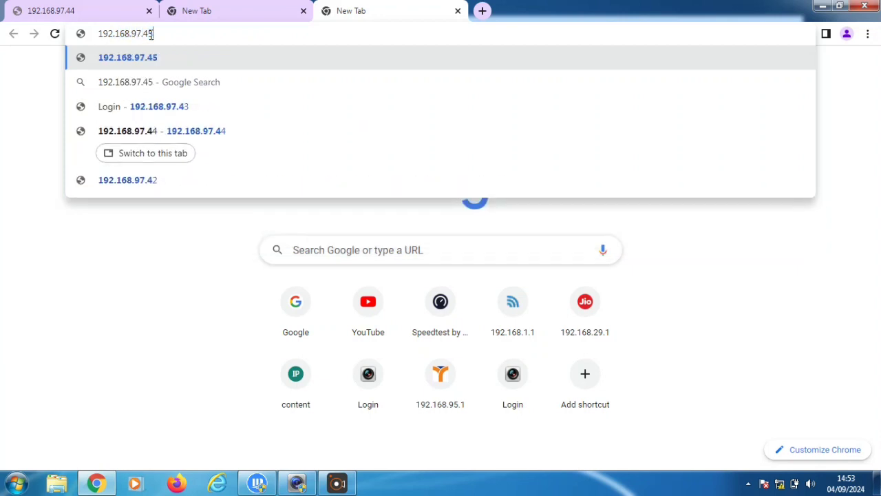
key("Return")
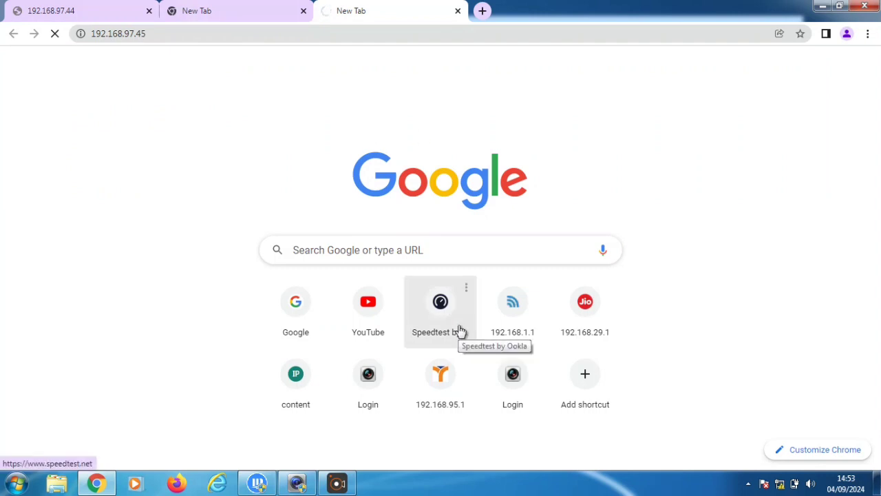
left_click(279, 368)
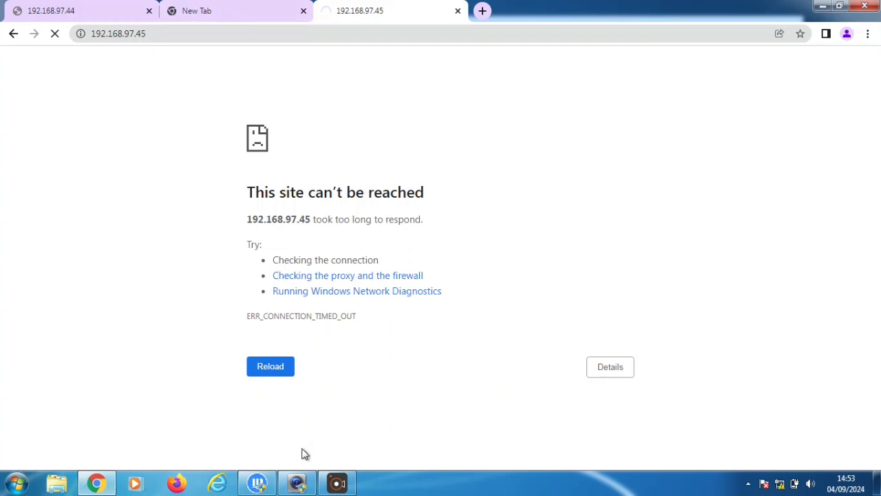
Run a continuous ping to 192.168.97.45 from Command Prompt to test the camera
mouse_move(326, 485)
key("super+r")
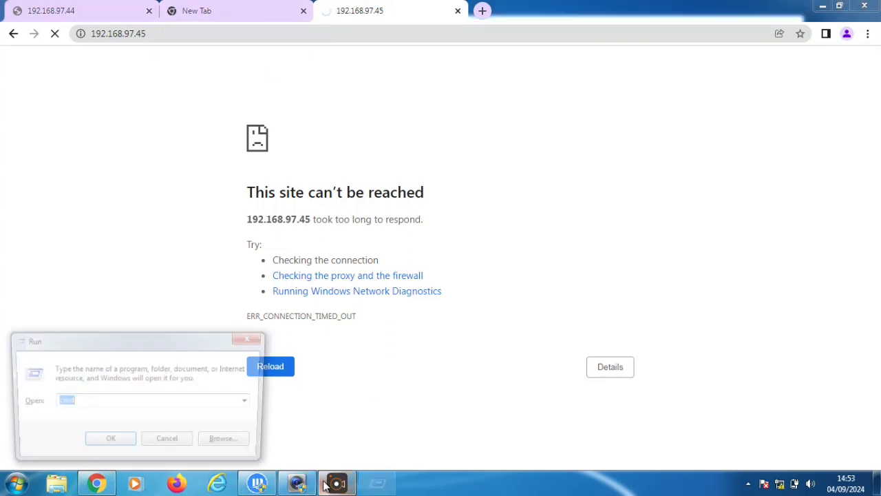
key("Return")
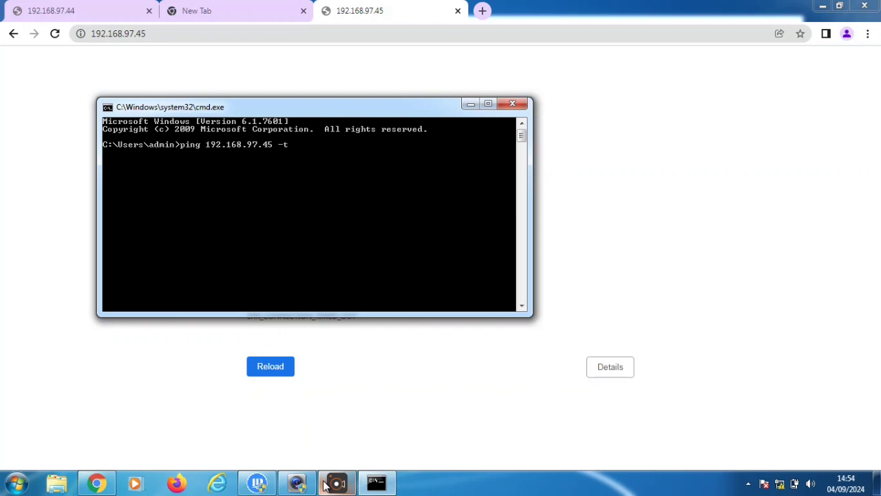
key("Return")
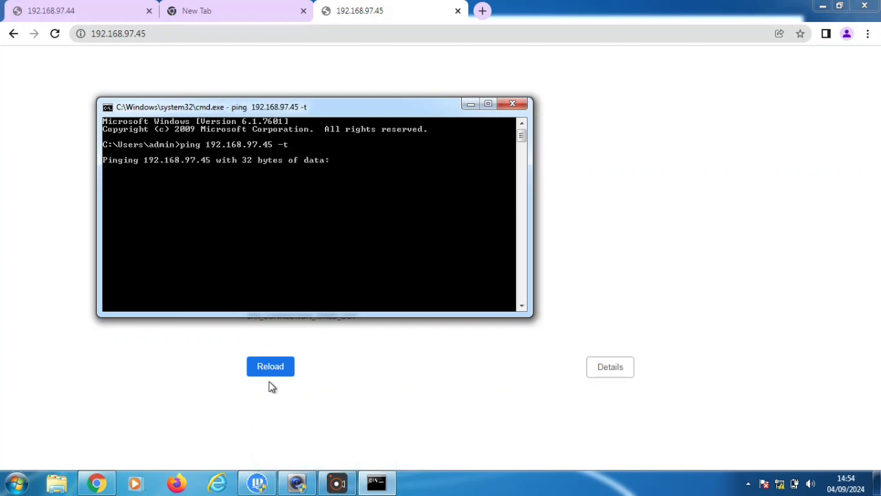
Rescan cameras in ConfigTool, dismiss the Batch Modify IP notice, then close ConfigTool and the 192.168.97.45 tab
left_click(258, 483)
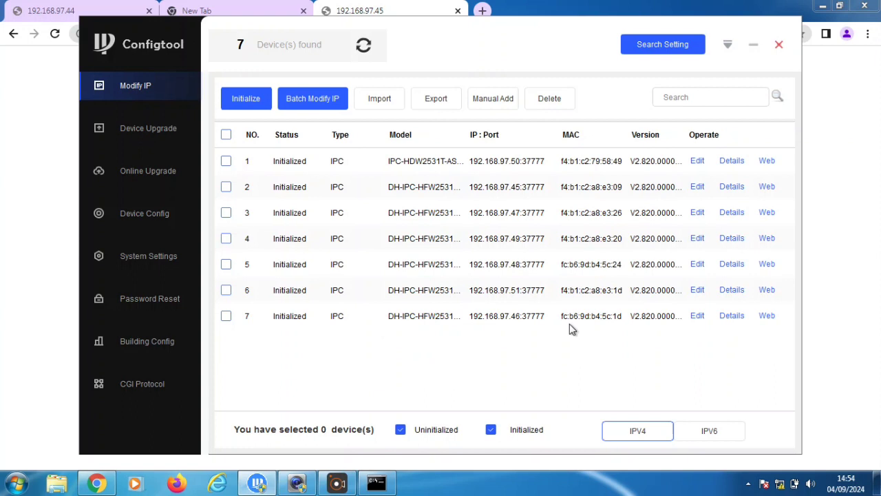
left_click(364, 47)
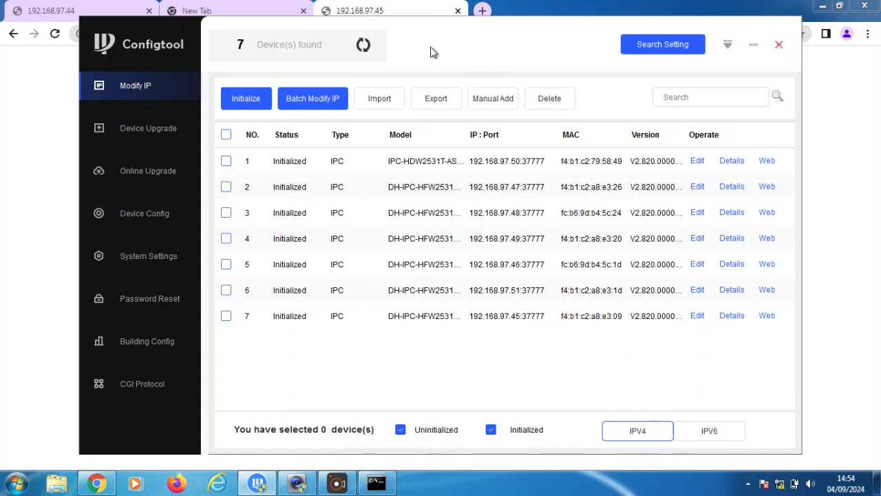
left_click(336, 101)
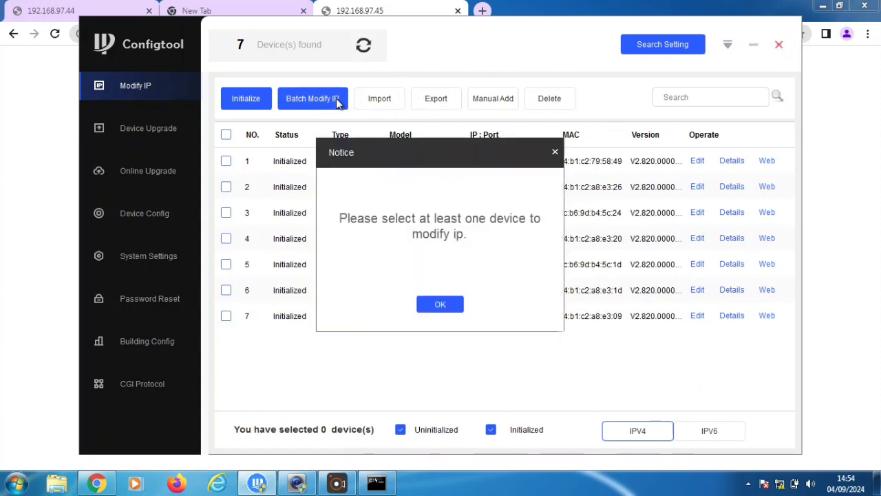
left_click(460, 304)
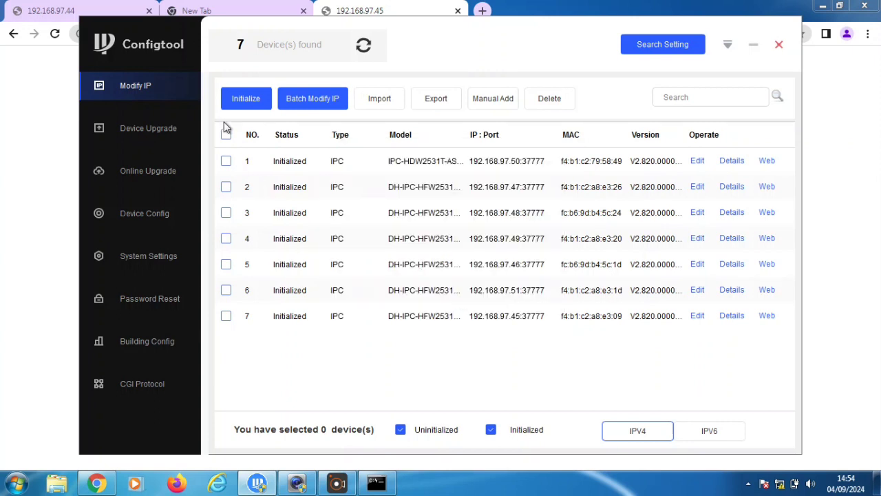
left_click(779, 44)
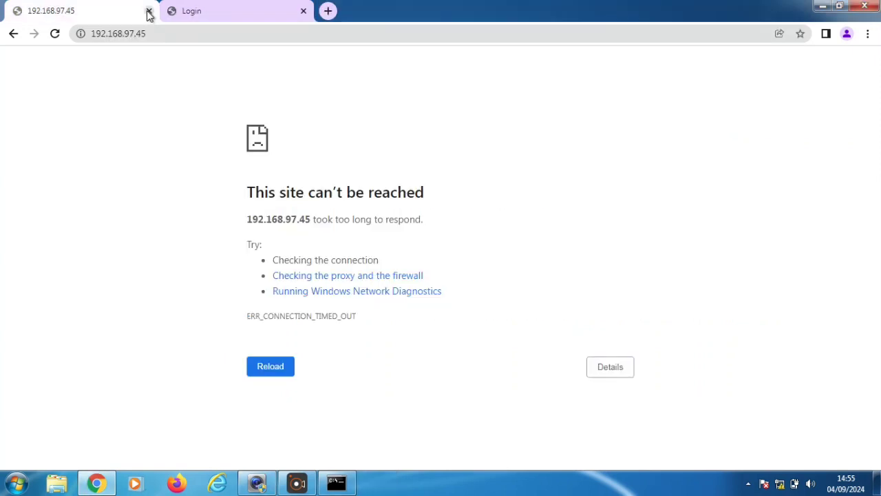
left_click(149, 12)
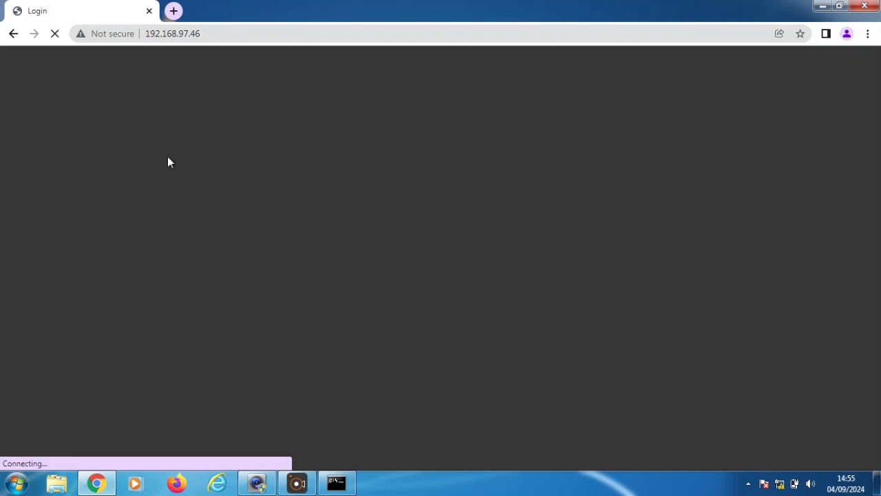